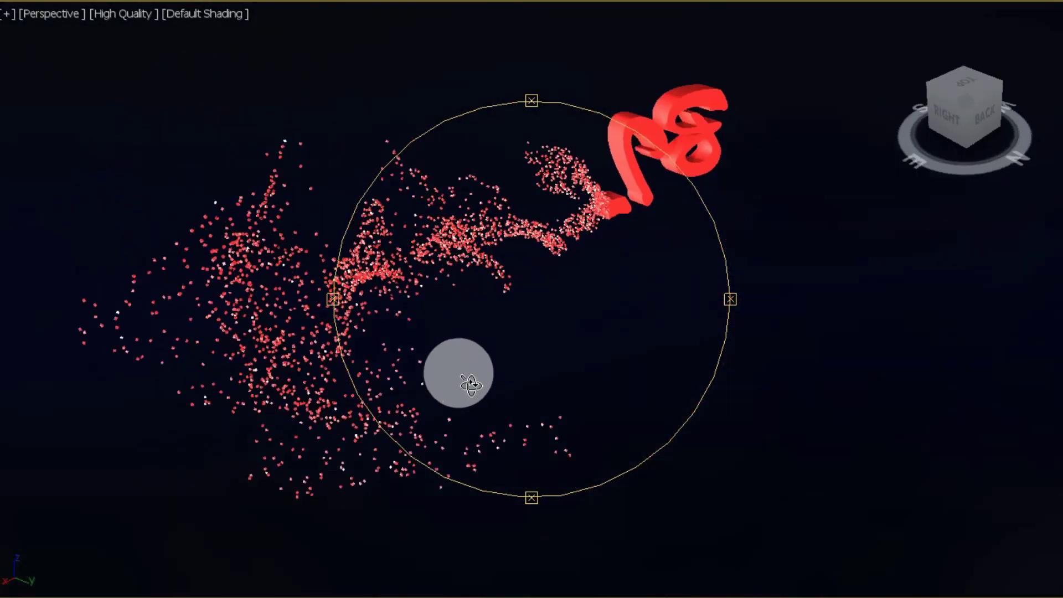
Orbit the Perspective view around the finished BILAL particle effect
middle_click_drag(536, 367, 589, 349, "alt")
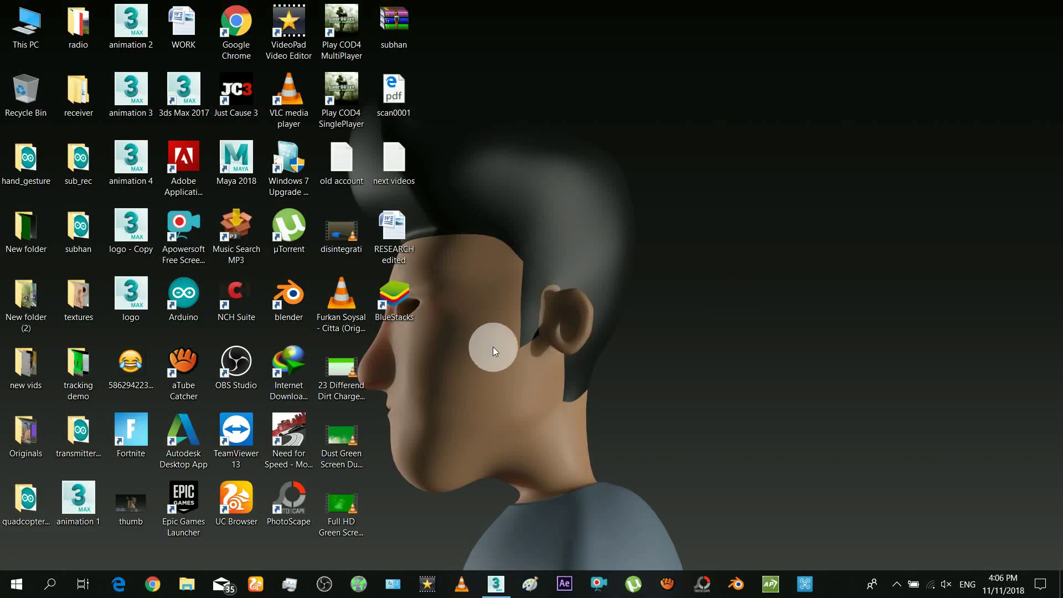
Place a 'BILAL' text spline in Arial, size 100, in the maximized Perspective view
left_click(499, 582)
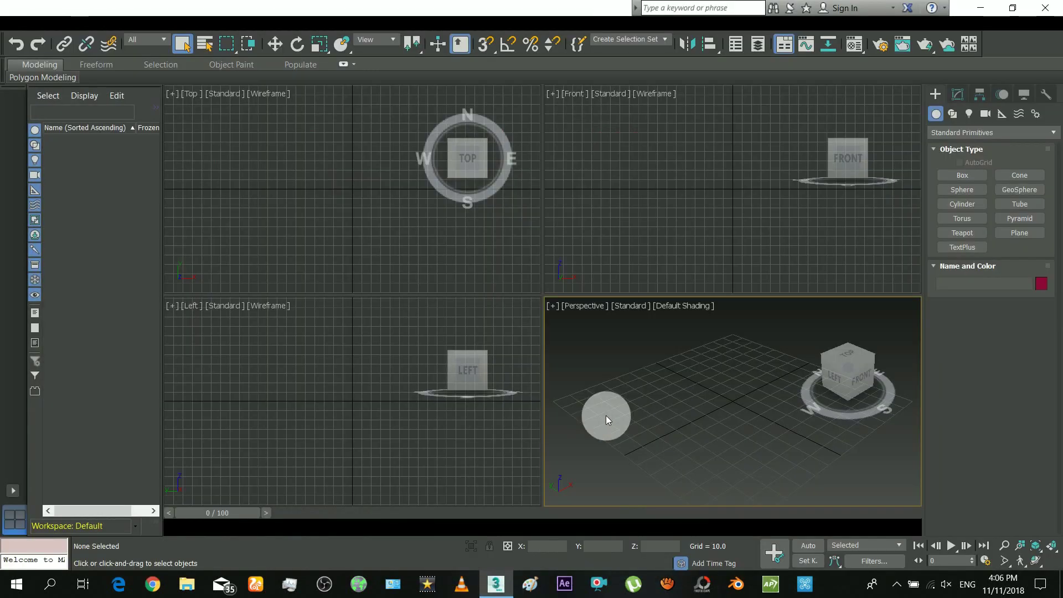
left_click(1050, 561)
left_click(952, 133)
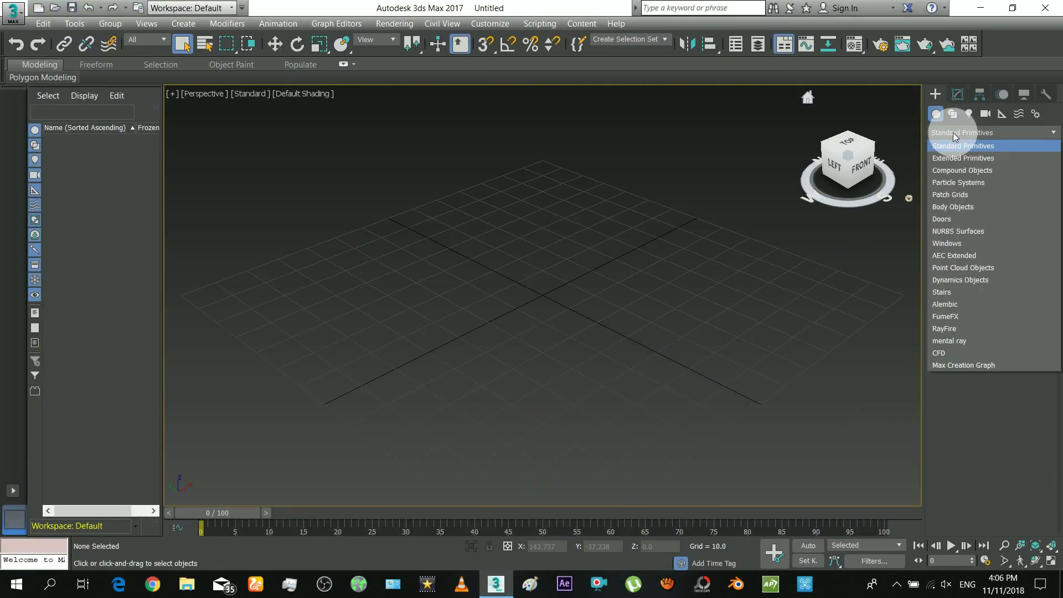
left_click(952, 114)
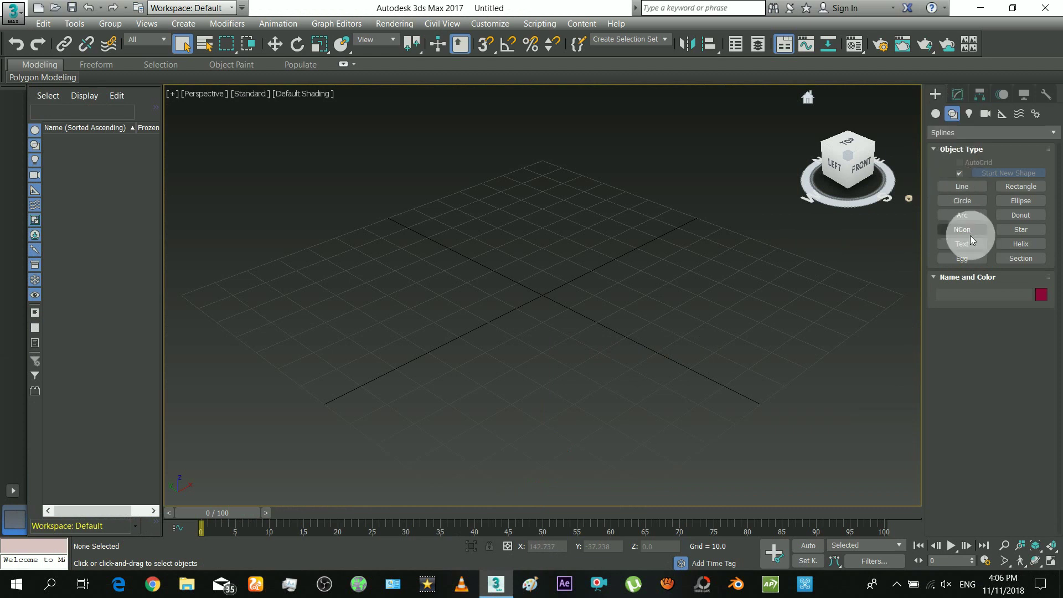
left_click(970, 249)
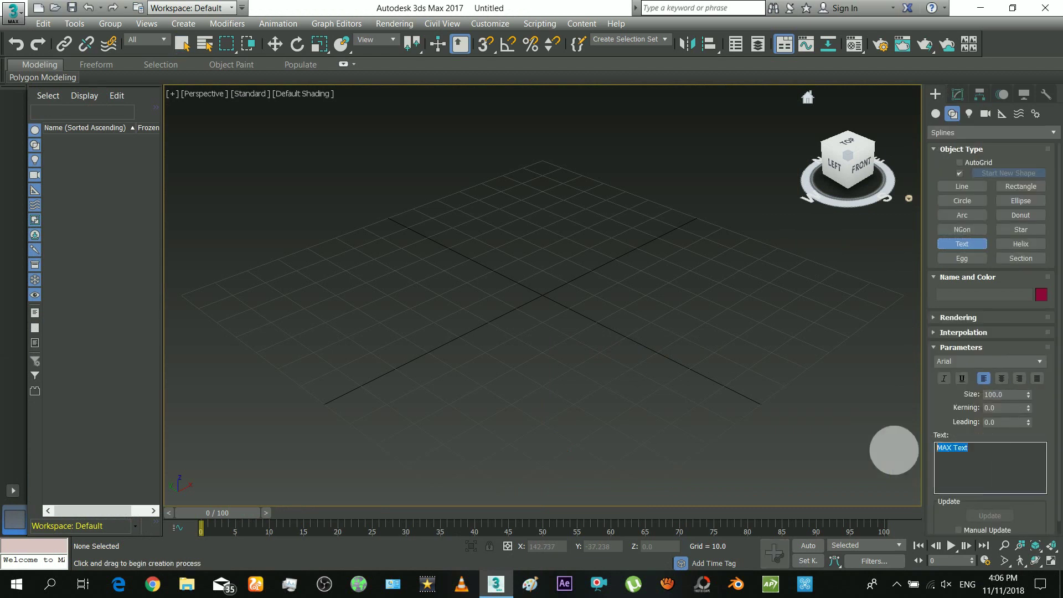
left_click_drag(1016, 465, 914, 450)
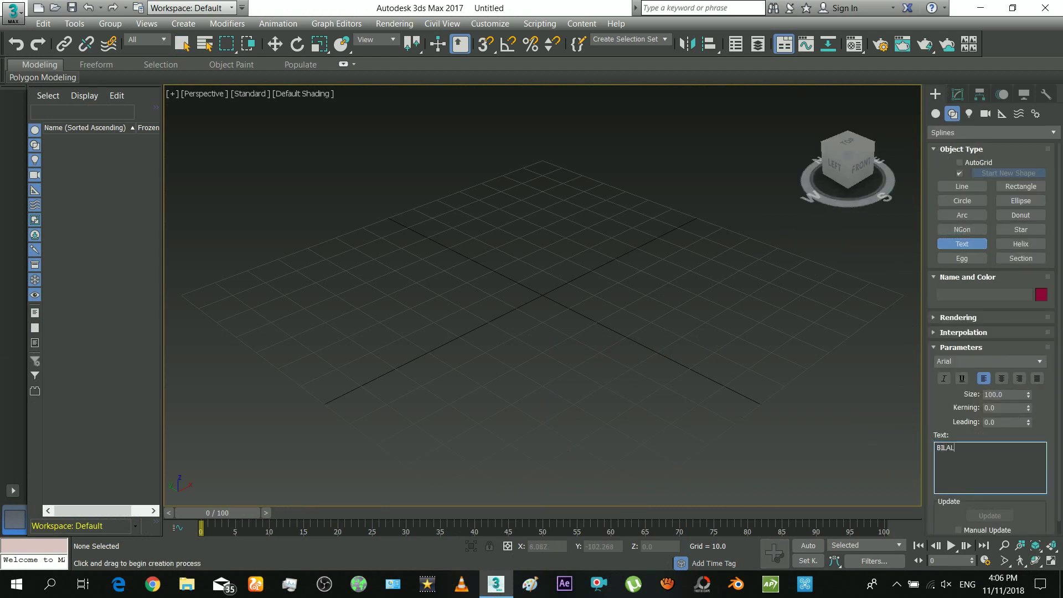
left_click(550, 303)
scroll(577, 297, "down", 3)
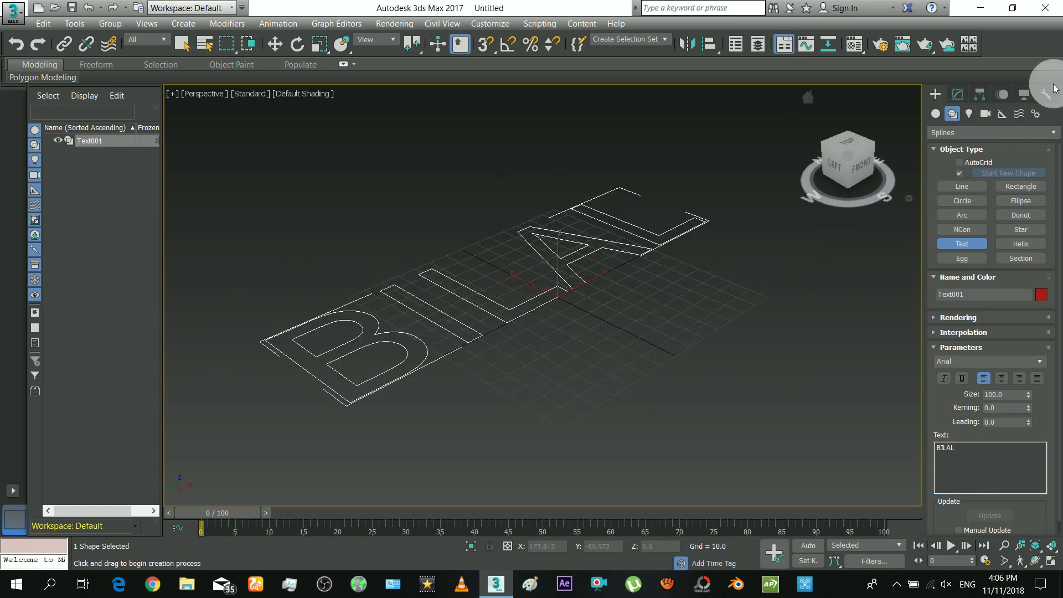
Add a Bevel modifier with Level 1 height 11.5 and move the text down and right
left_click(963, 93)
left_click(973, 133)
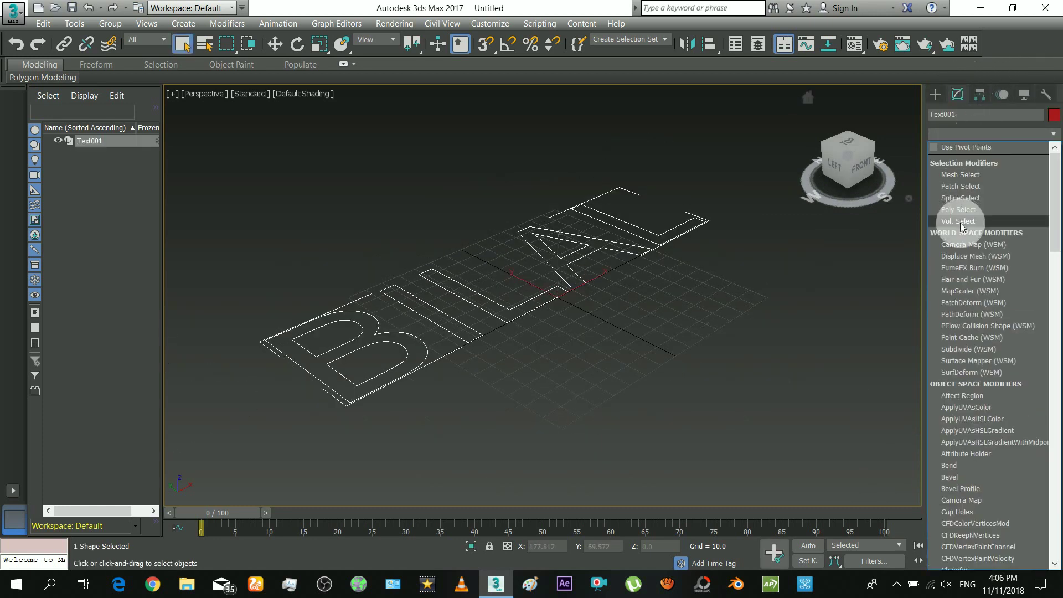
scroll(964, 233, "down", 9)
left_click(969, 161)
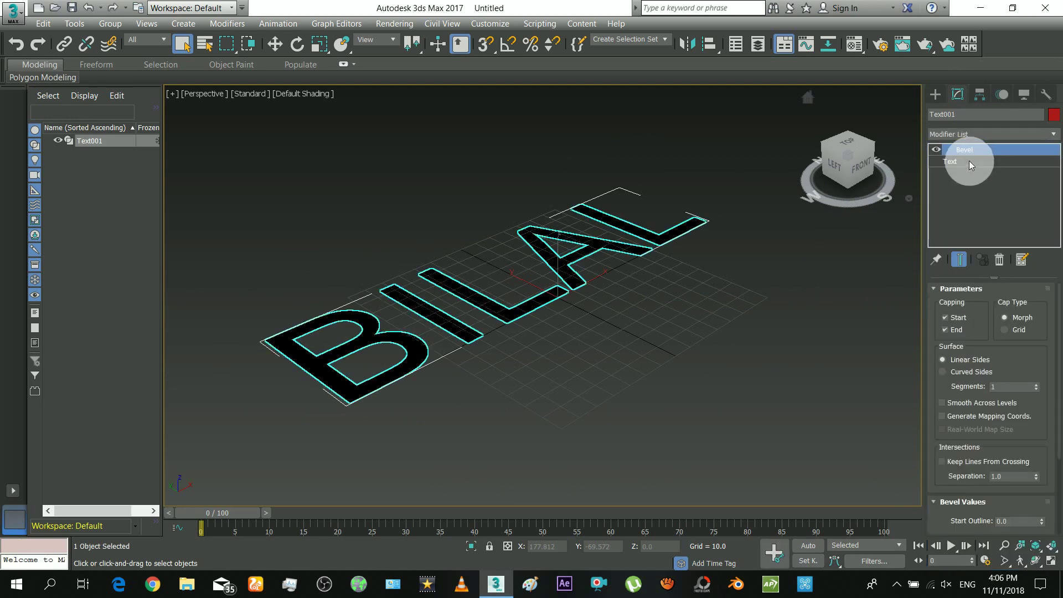
left_click_drag(950, 463, 958, 320)
left_click_drag(1042, 434, 1038, 416)
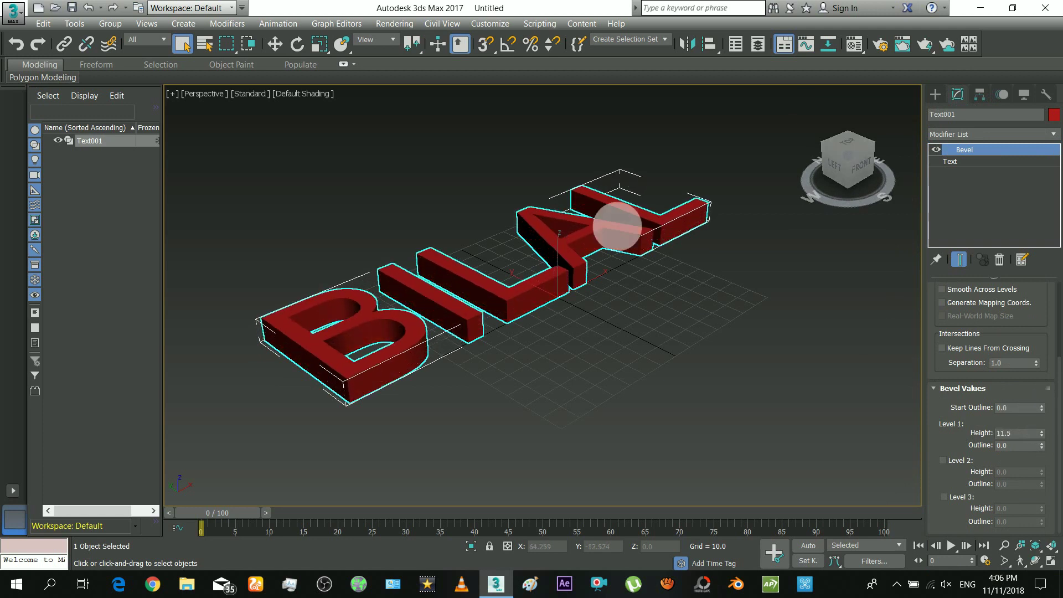
left_click(275, 44)
left_click_drag(526, 230, 580, 261)
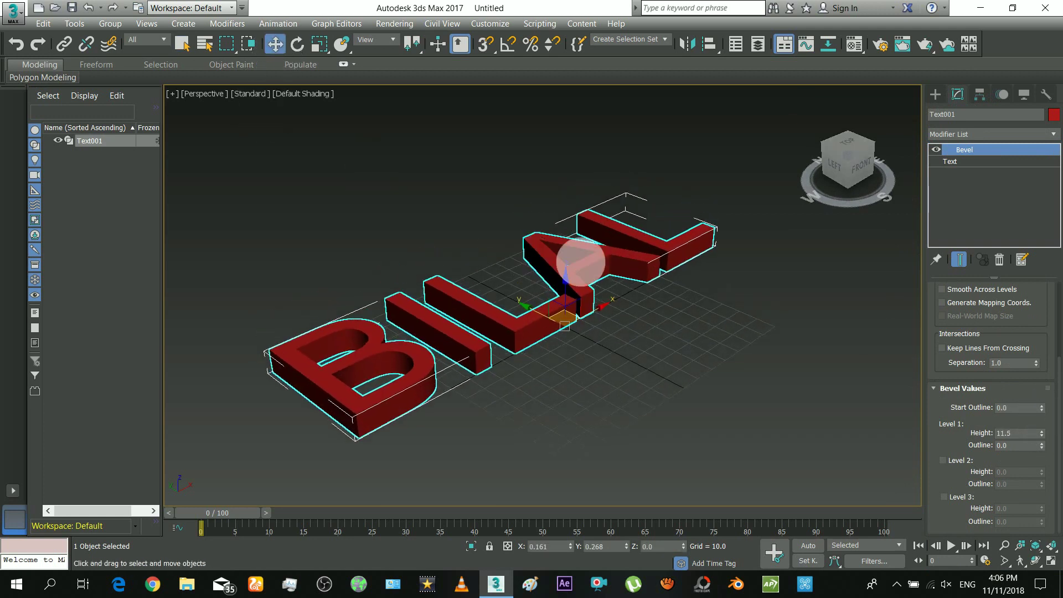
Change the text's font to BrushScriptStd
left_click(977, 164)
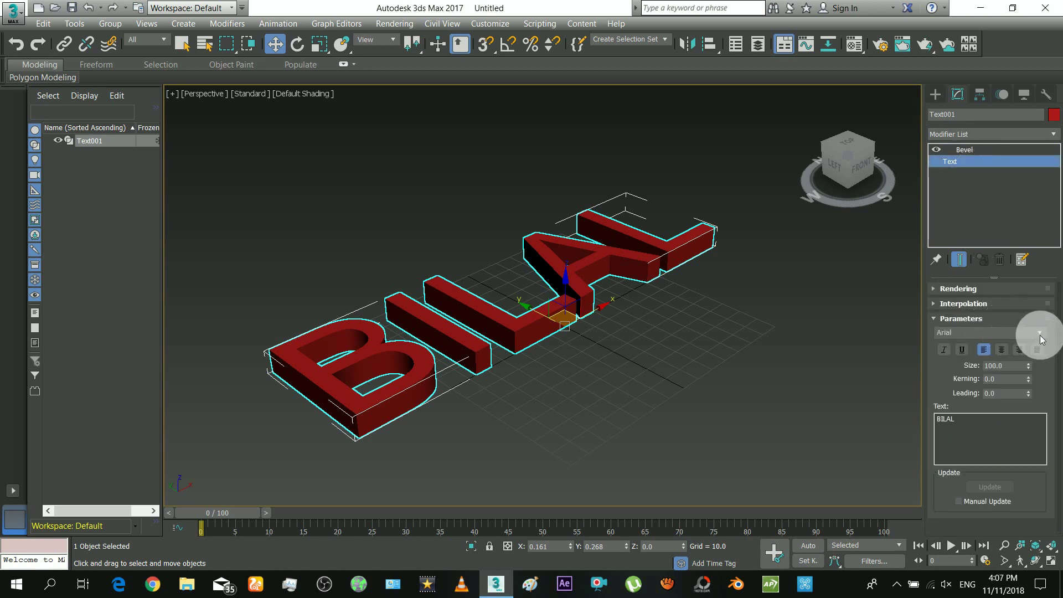
left_click(1040, 334)
left_click(979, 232)
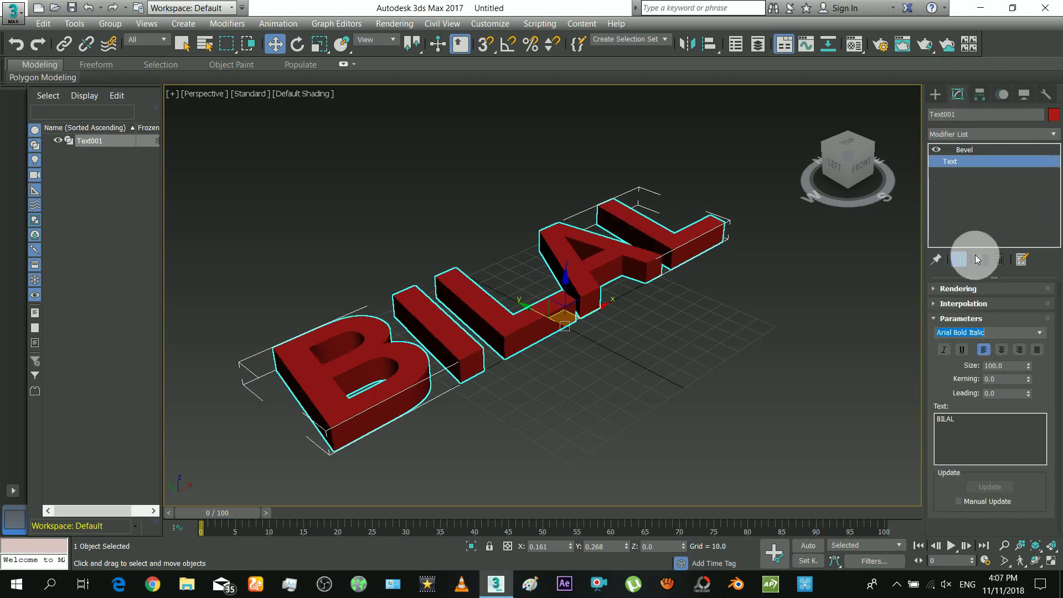
scroll(1024, 343, "down", 10)
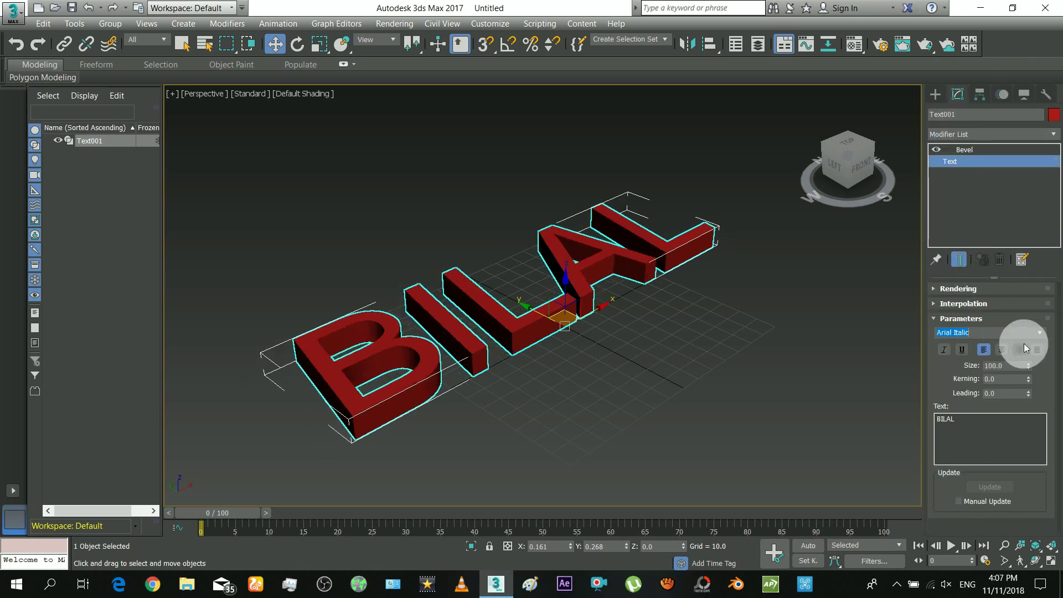
key("Up")
key("Up")
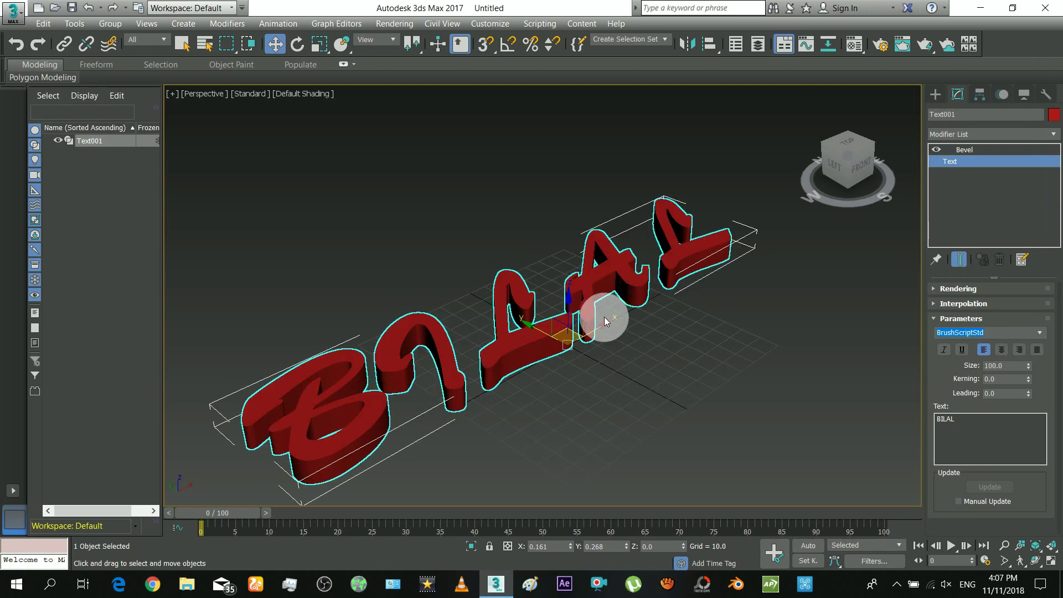
key("ctrl+r")
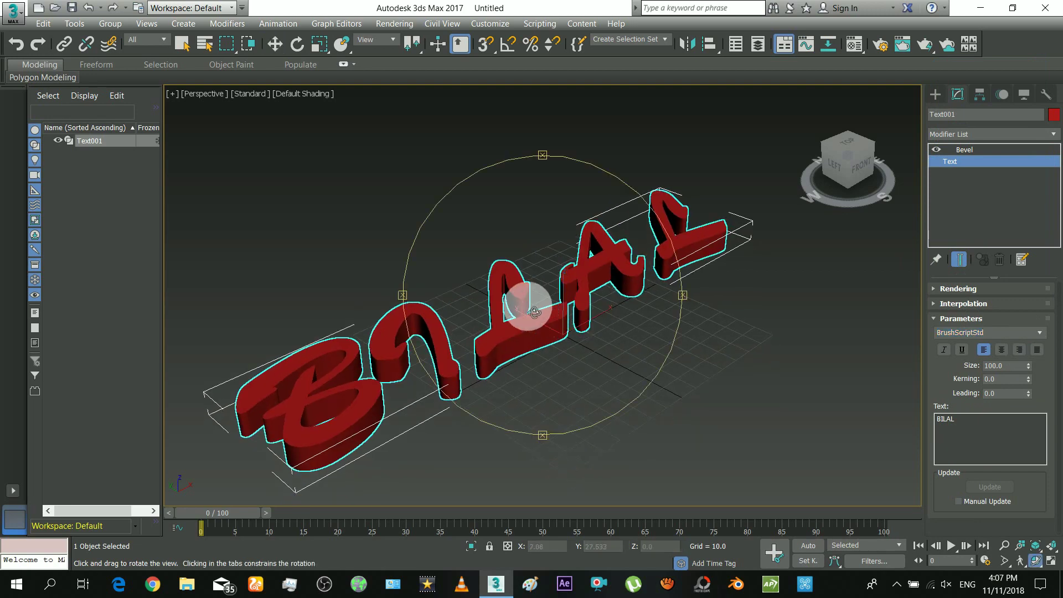
Clone the text as an independent copy, Text002, and hide it
left_click_drag(526, 302, 470, 351)
key("w")
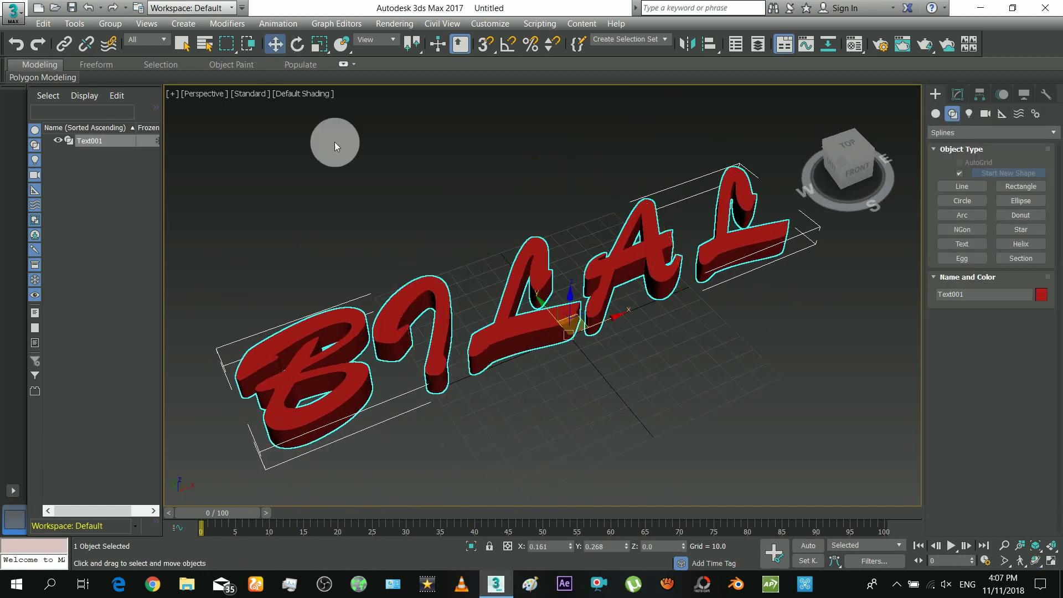
right_click(517, 308)
left_click(543, 389)
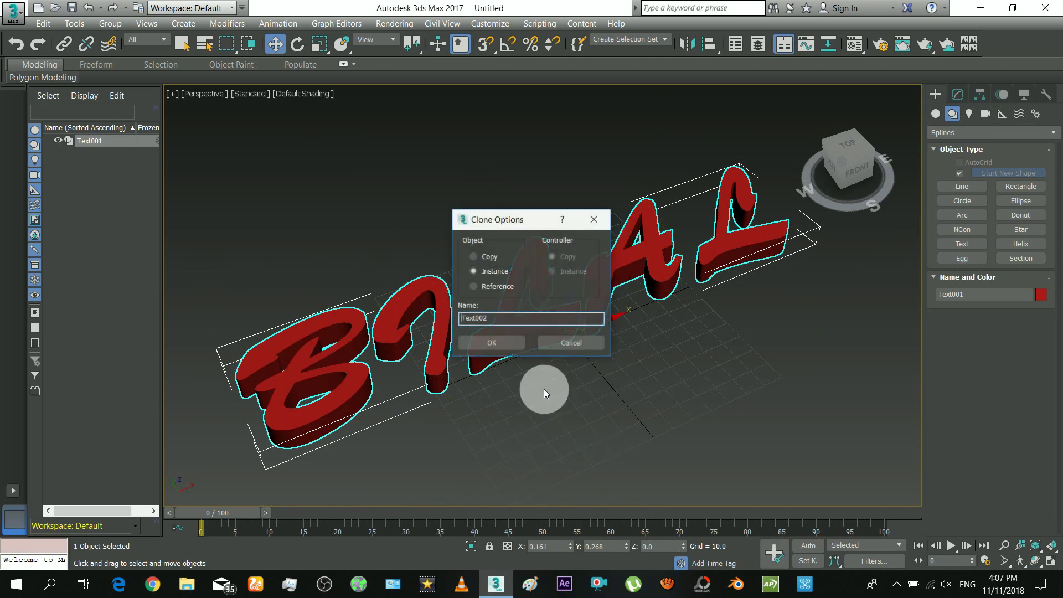
left_click(486, 257)
left_click(494, 341)
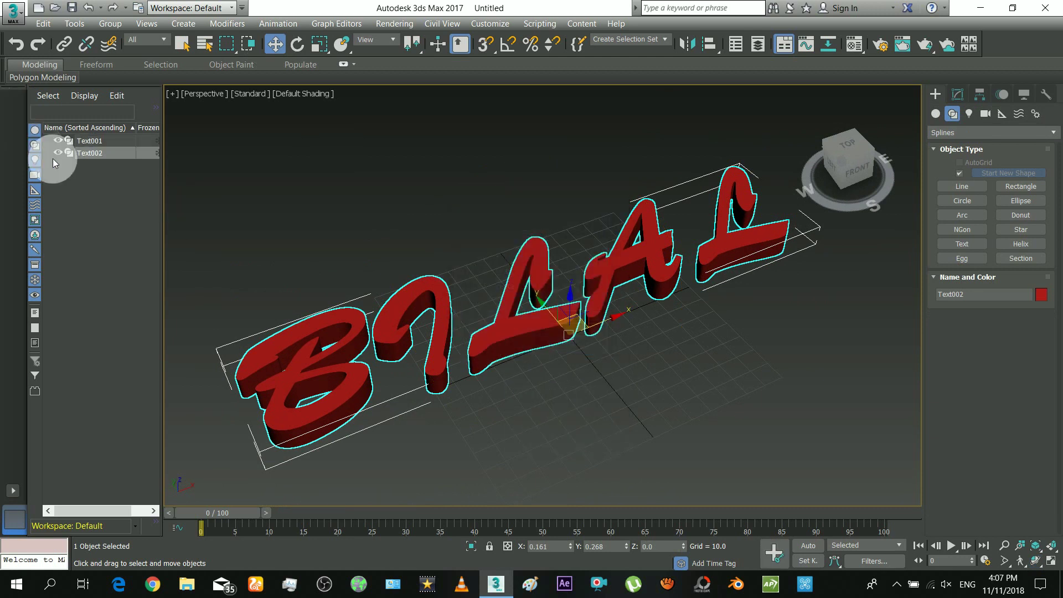
left_click(54, 152)
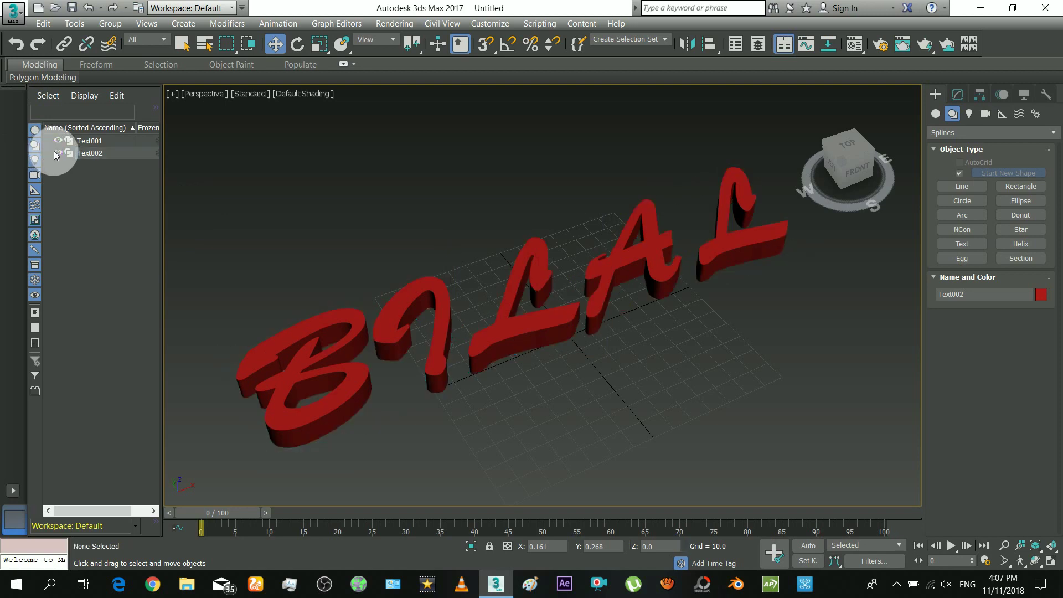
With Angle Snap on, rotate both text objects 80° on X
left_click(478, 291)
middle_click_drag(439, 296, 258, 5, "alt")
left_click(298, 44)
left_click(508, 43)
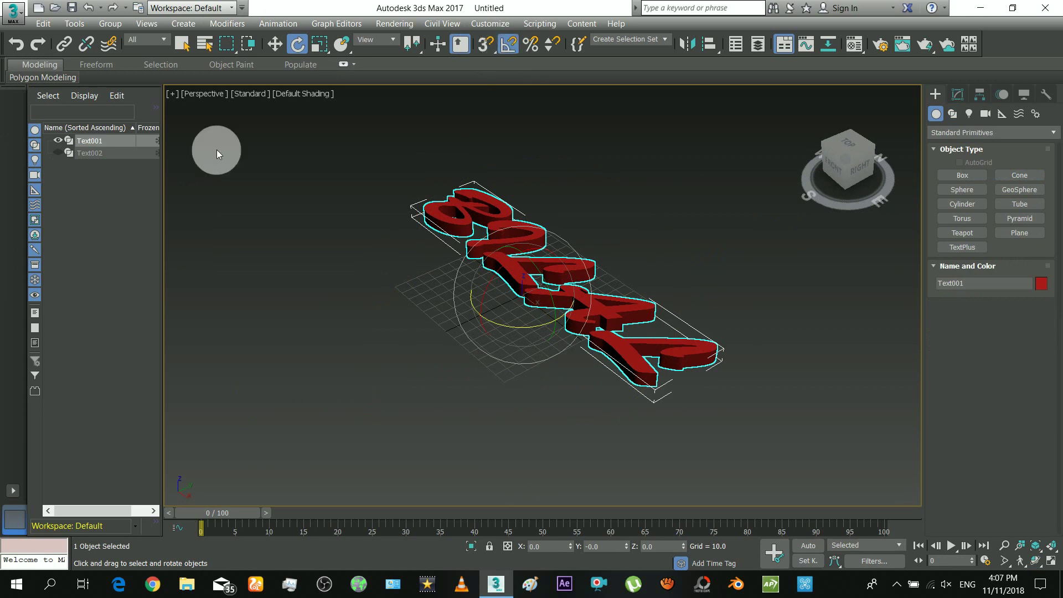
left_click(96, 154, "ctrl")
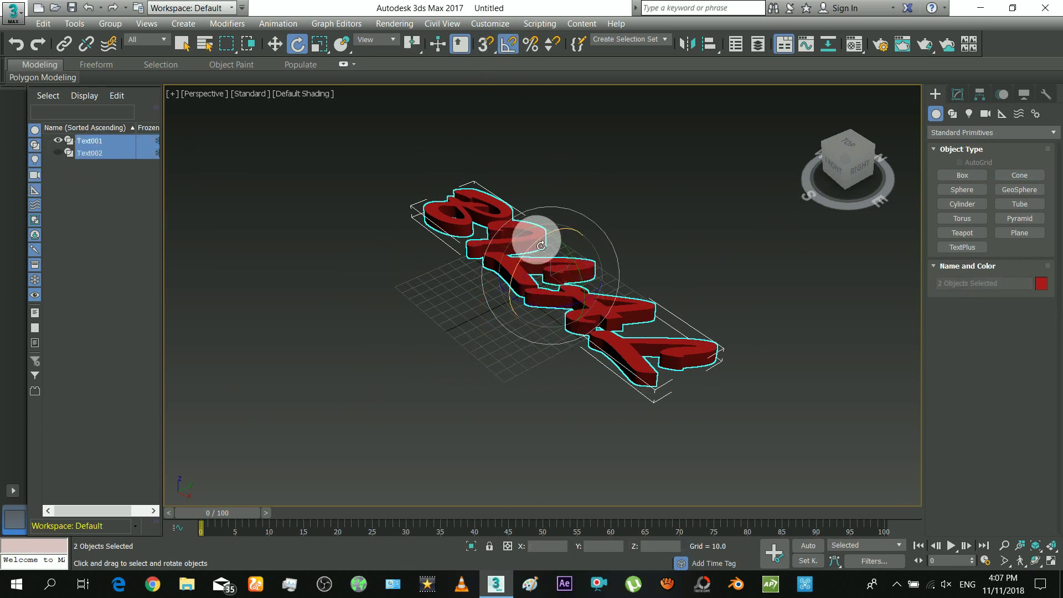
left_click_drag(541, 246, 487, 263)
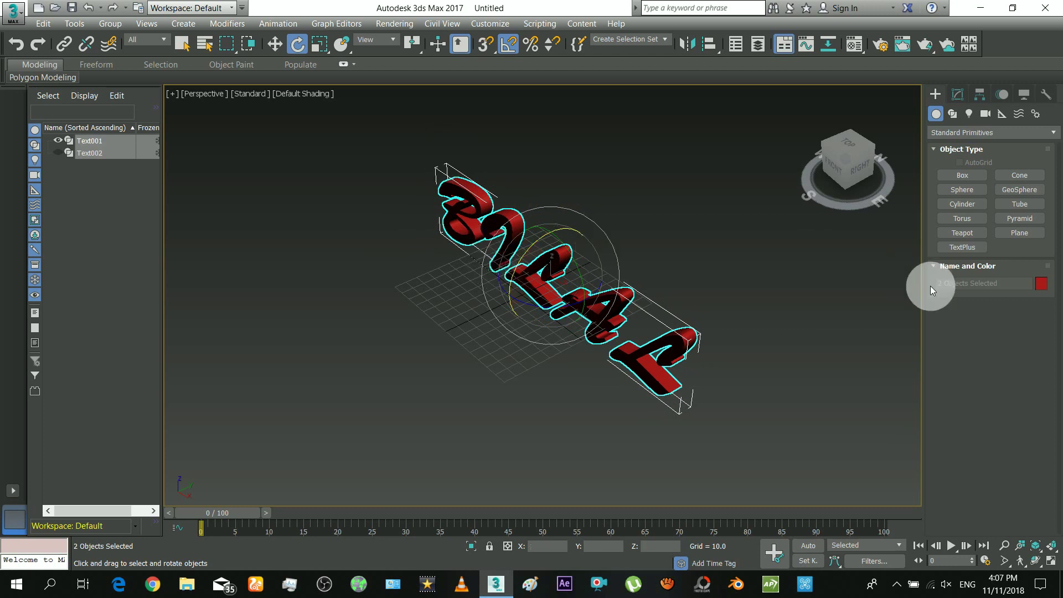
left_click(1013, 232)
Draw a plane beside the text and rotate it upright on Y
middle_click_drag(725, 278, 681, 270)
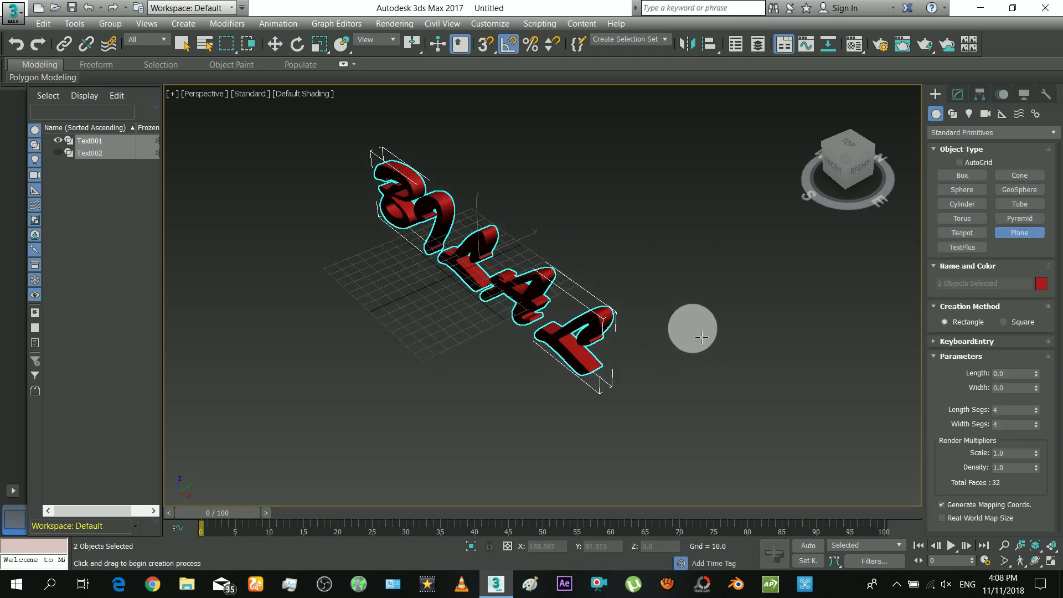
left_click_drag(701, 335, 536, 541)
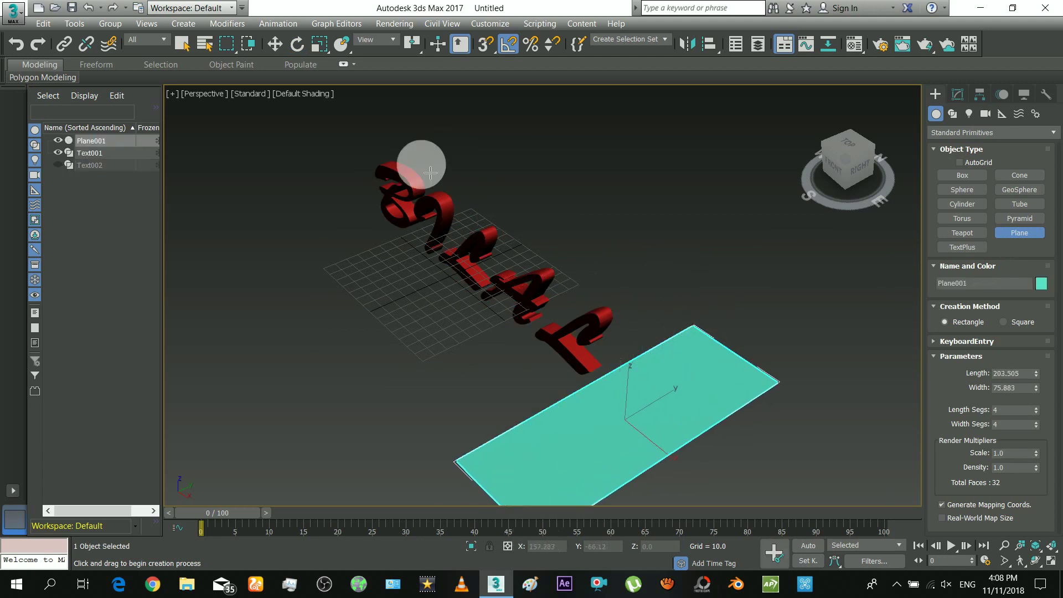
left_click(303, 45)
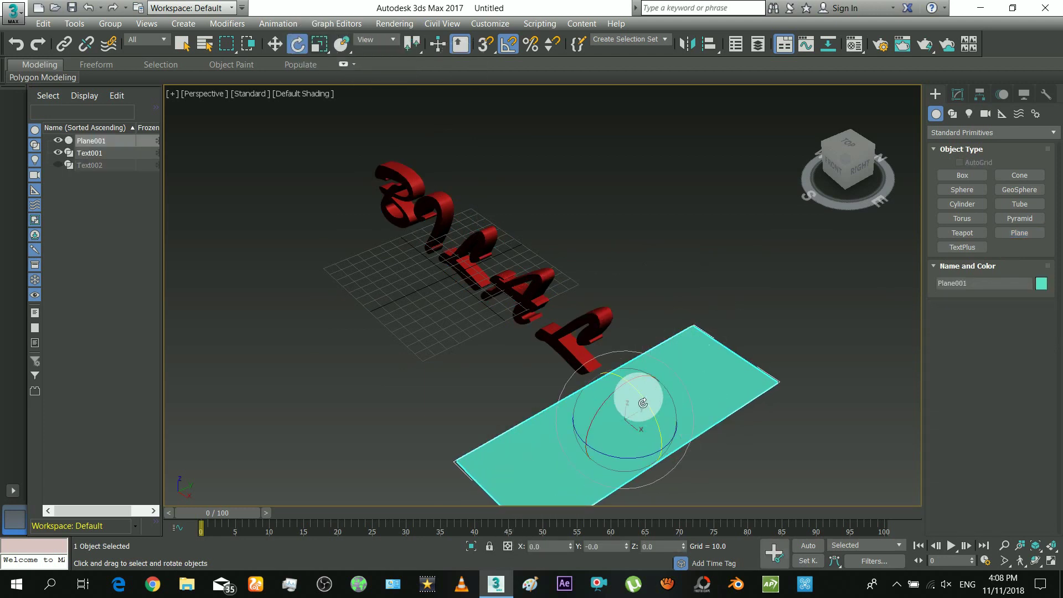
left_click_drag(646, 400, 676, 436)
In the Front view, slide Plane001 along X to just past the text's right end
key("ctrl+r")
key("f")
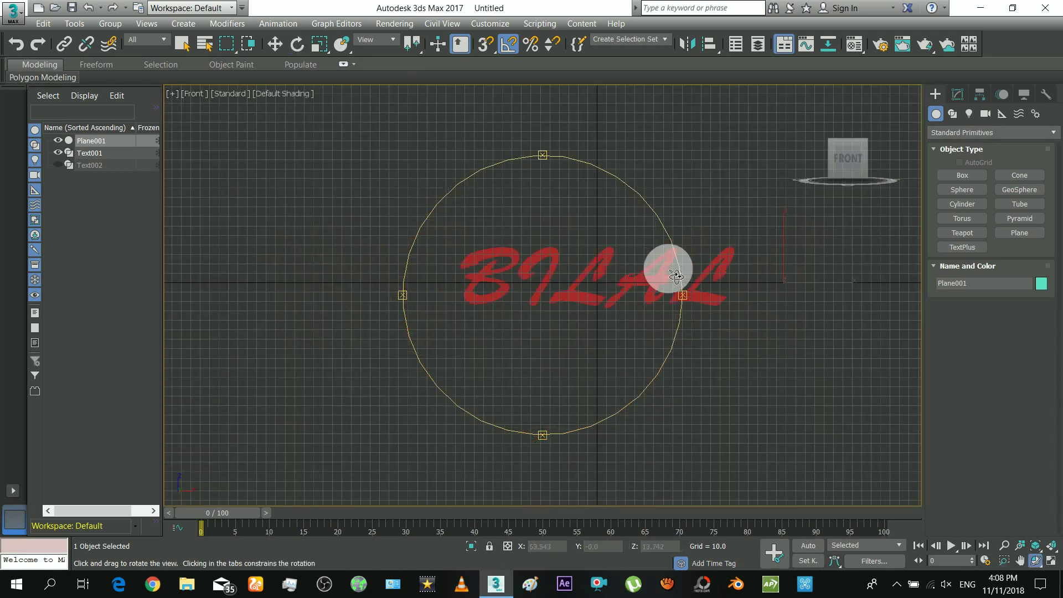
left_click(275, 45)
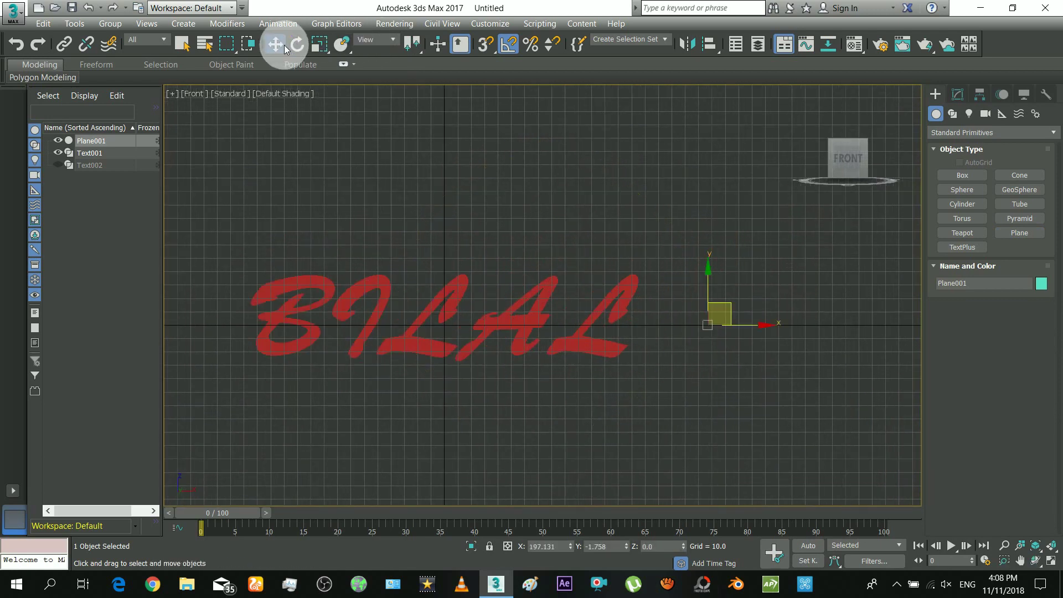
left_click(726, 314)
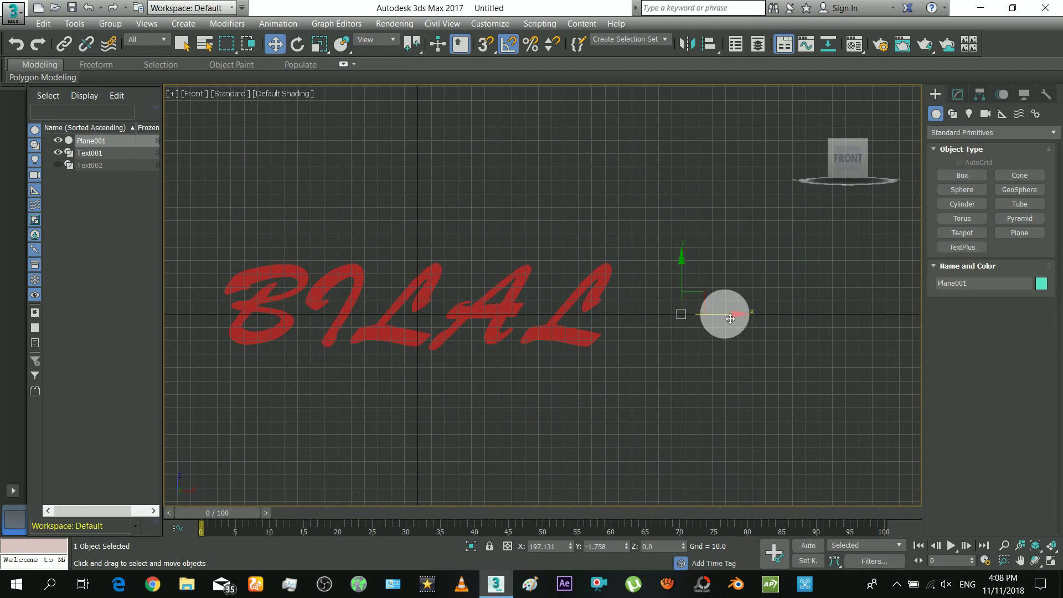
left_click_drag(729, 320, 666, 332)
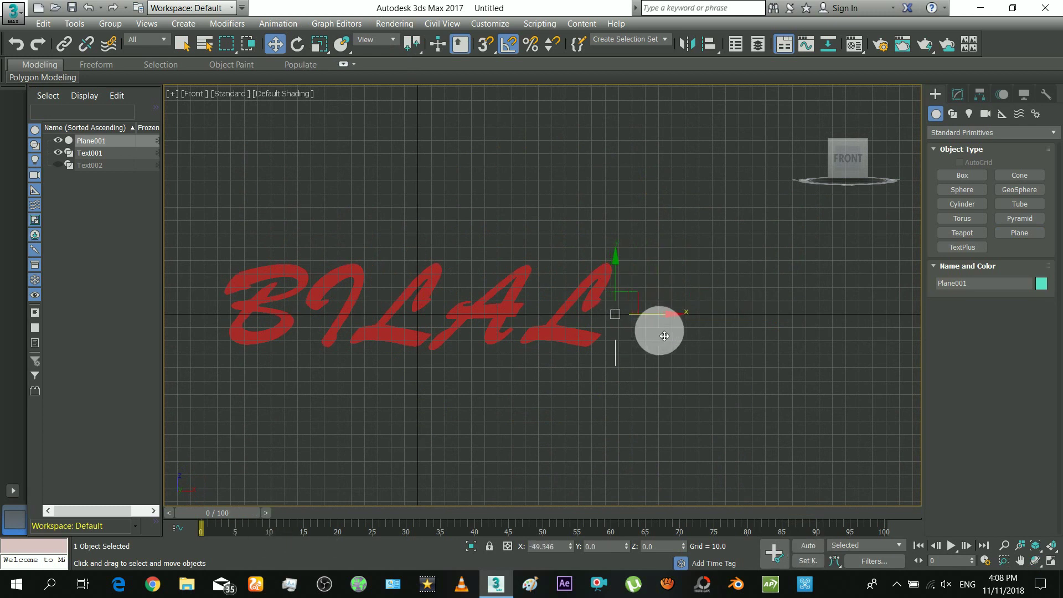
middle_click_drag(598, 283, 652, 287)
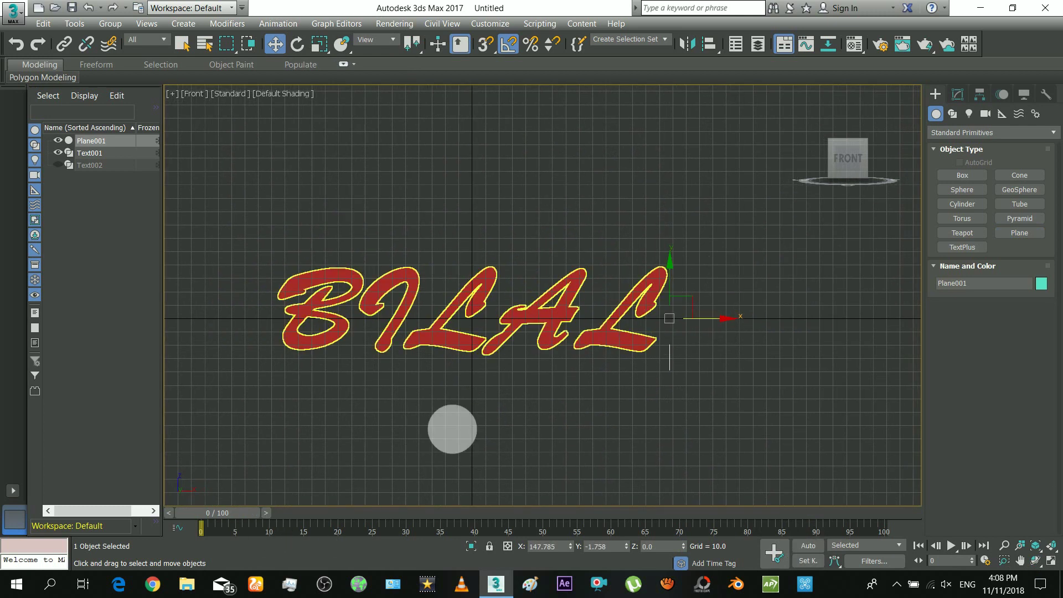
With Auto Key on, move Plane001 past BILAL's left end at frame 50
left_click(799, 545)
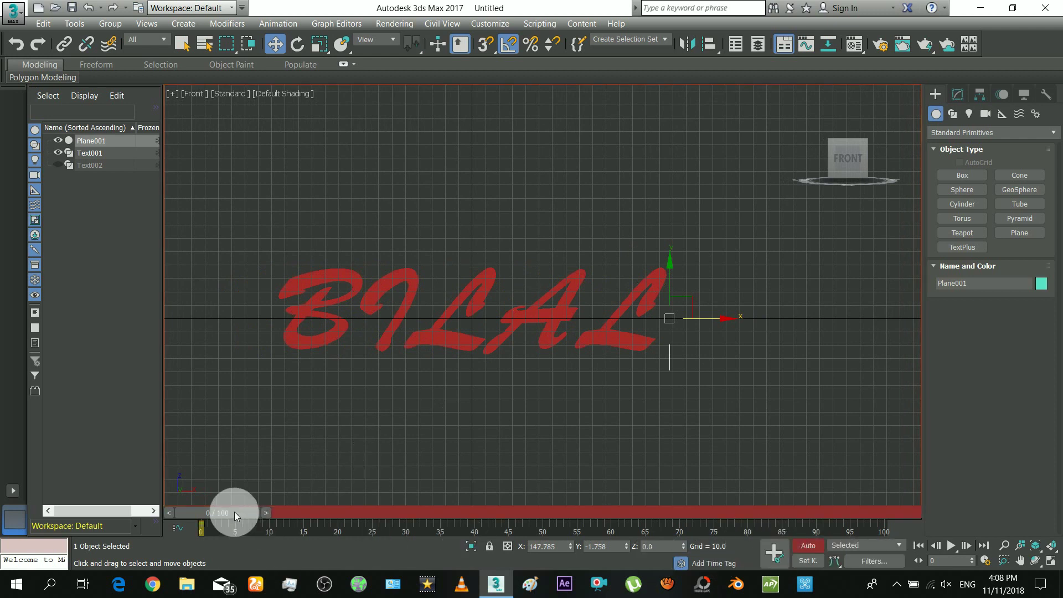
left_click_drag(234, 512, 269, 517)
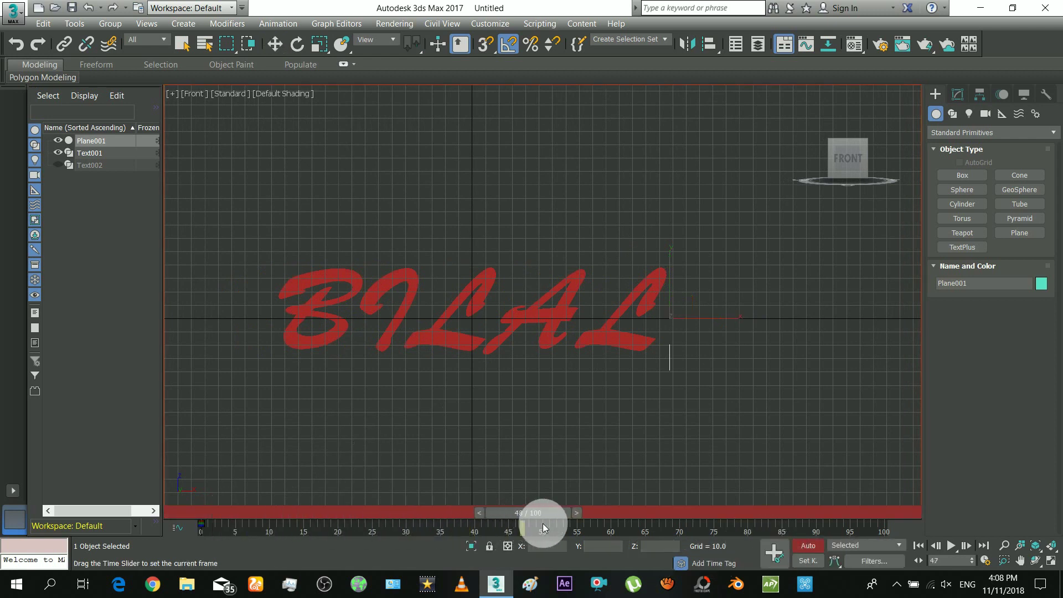
left_click_drag(554, 527, 560, 526)
key("w")
middle_click_drag(582, 392, 764, 323)
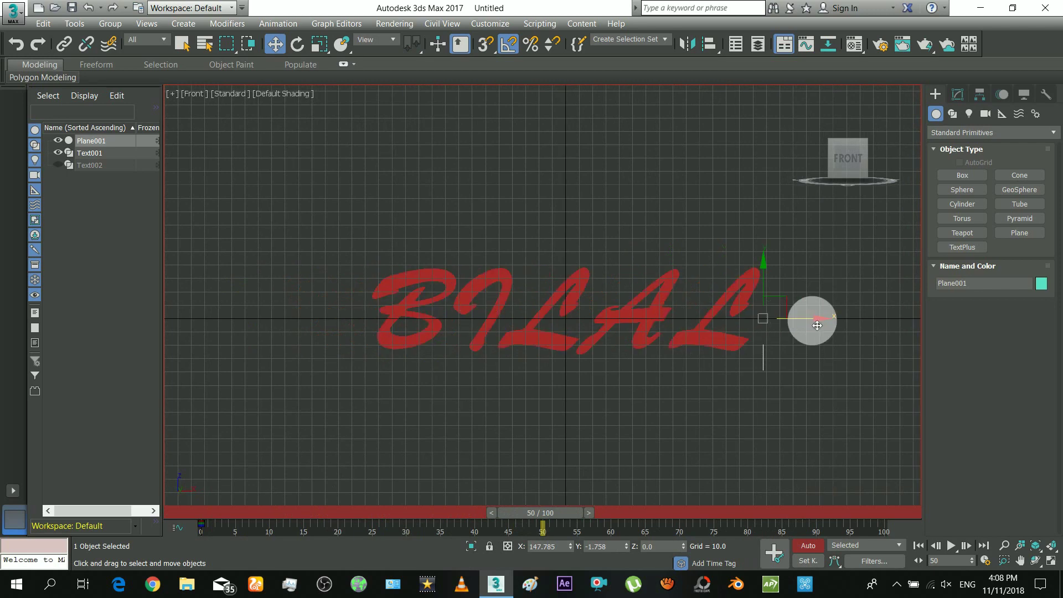
left_click_drag(763, 339, 426, 345)
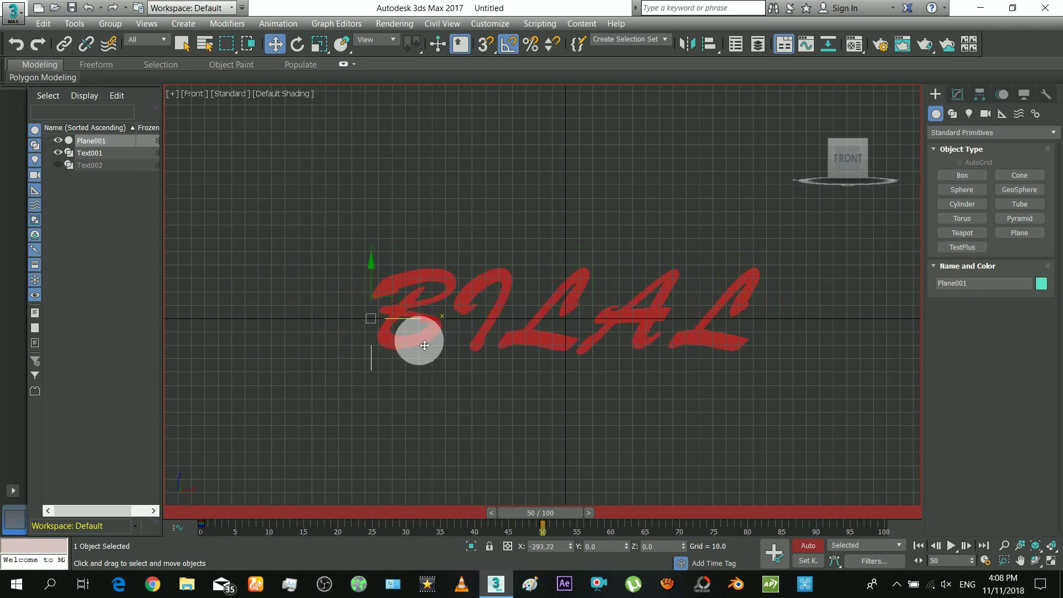
left_click_drag(378, 257, 379, 256)
scroll(361, 284, "up", 5)
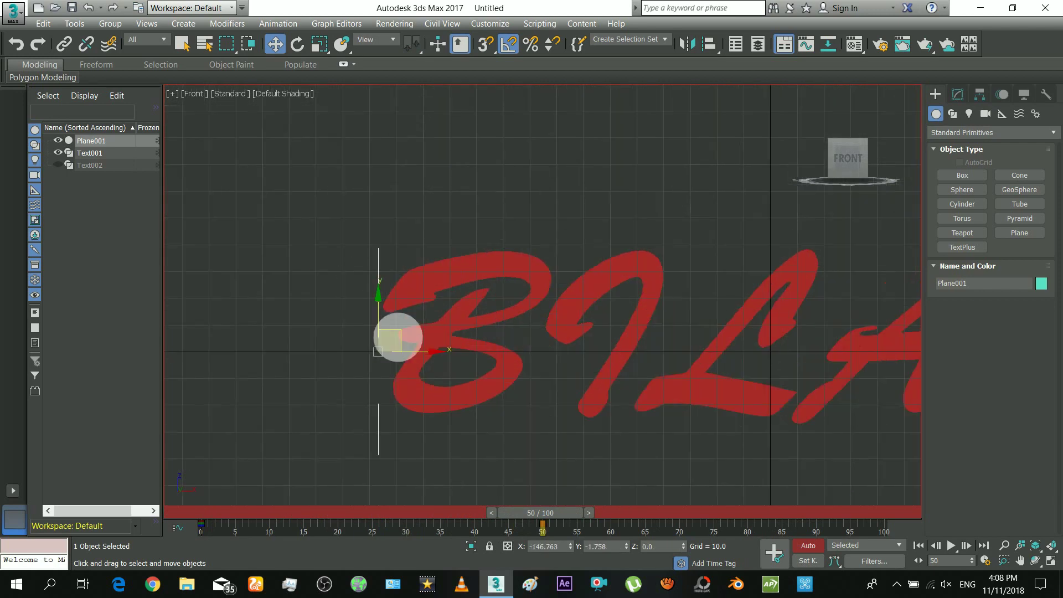
left_click(816, 548)
Scrub back to frame 5 to check the motion, then select BILAL in Perspective view
scroll(471, 398, "down", 3)
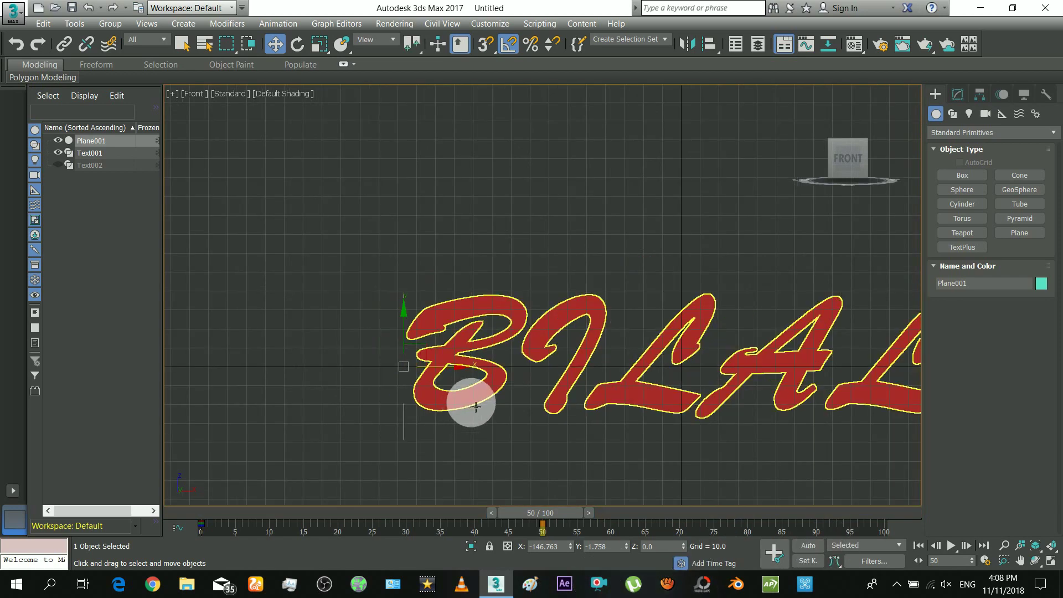
middle_click_drag(470, 398, 380, 392)
left_click_drag(189, 513, 250, 523)
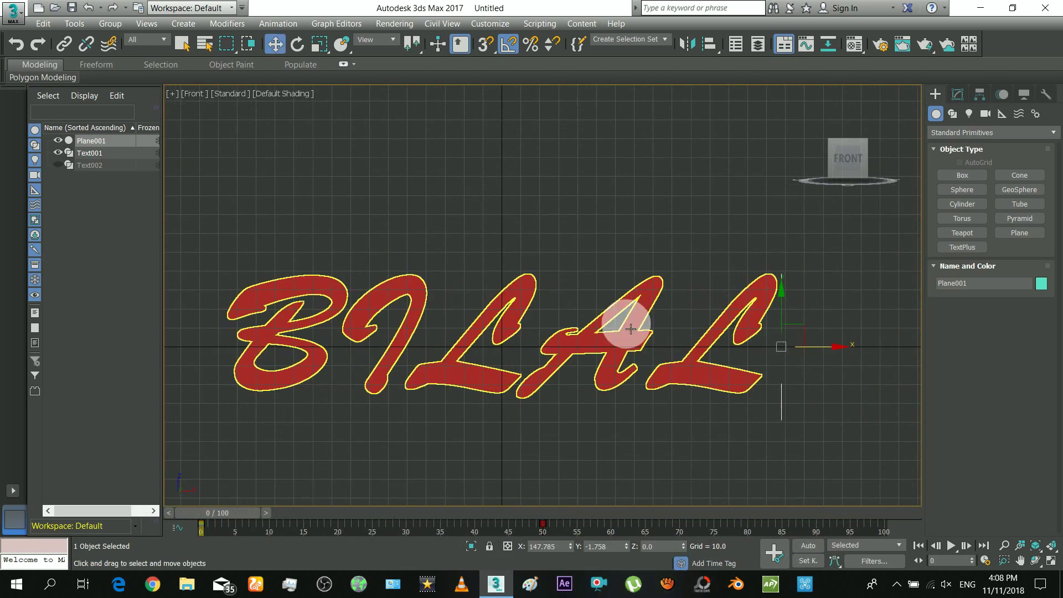
left_click(777, 304)
key("p")
middle_click_drag(776, 304, 563, 332, "alt")
Make Text001 a Boolean compound intersecting with Plane001
left_click(947, 134)
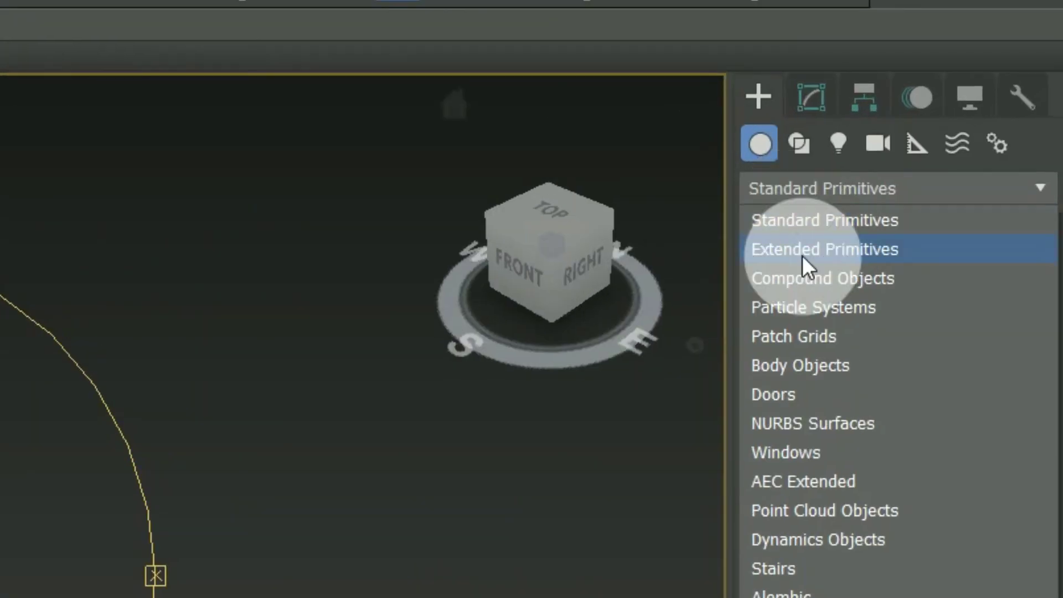
left_click(960, 170)
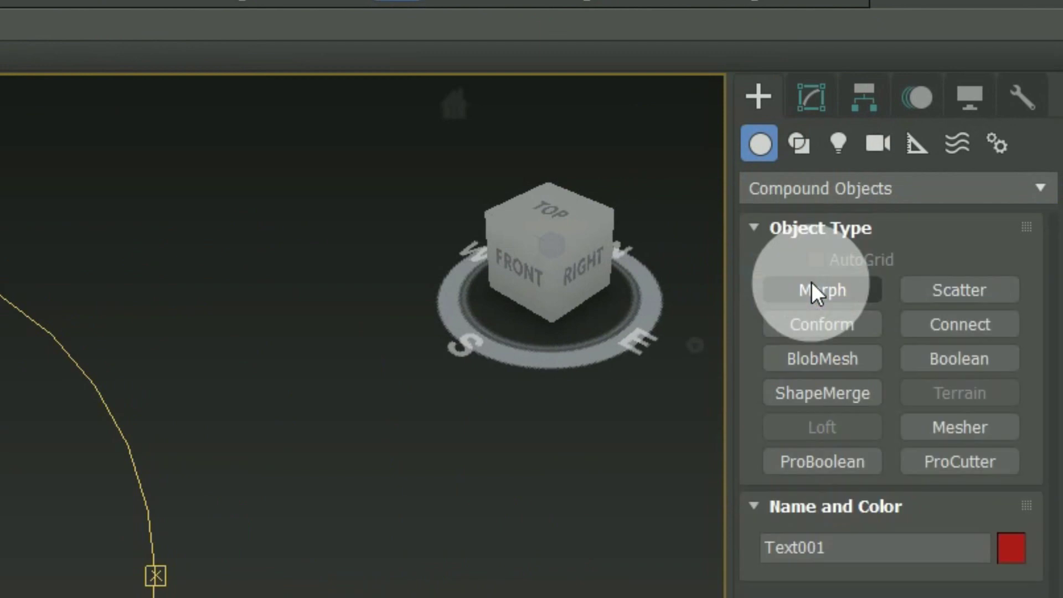
left_click(942, 361)
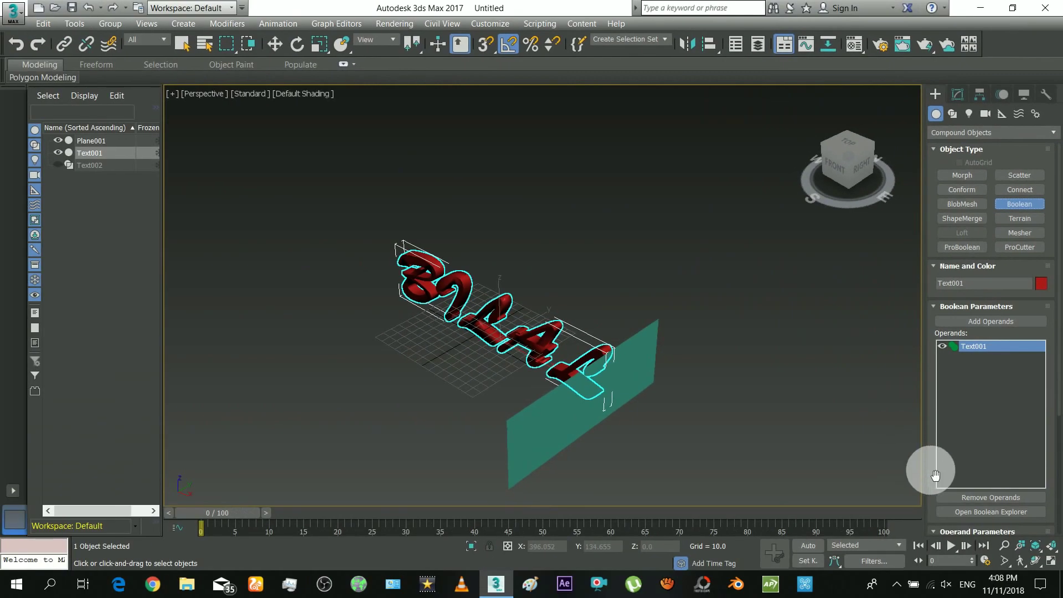
left_click_drag(942, 458, 938, 360)
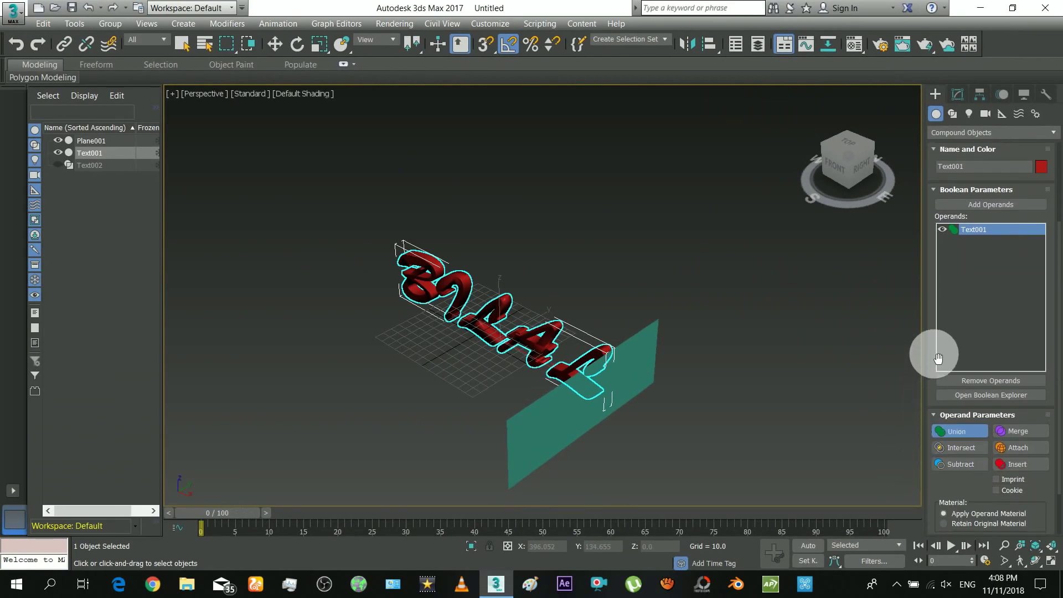
left_click(951, 451)
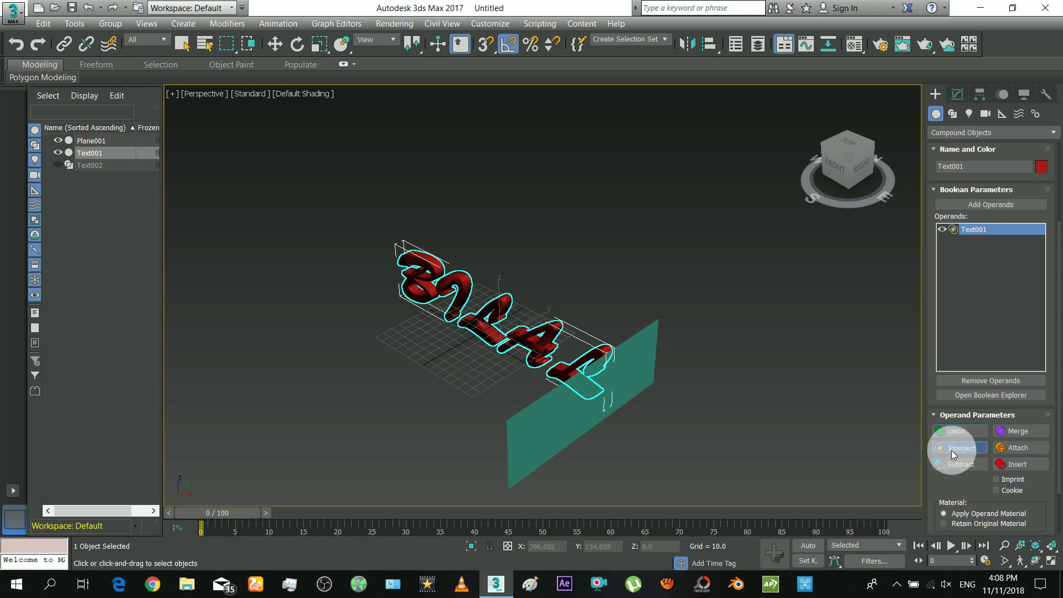
left_click(987, 206)
left_click(623, 363)
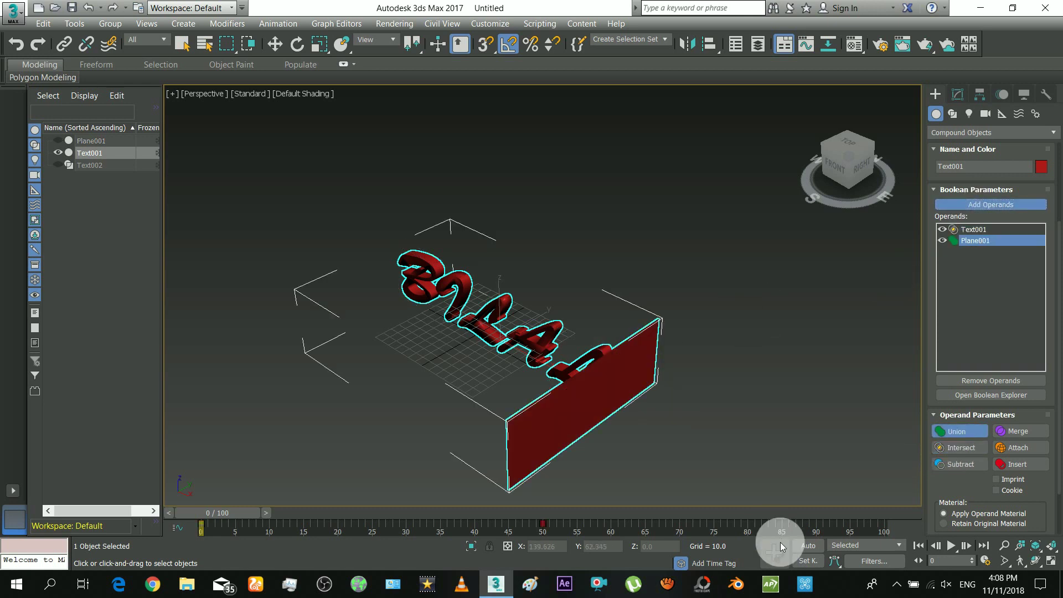
left_click(972, 447)
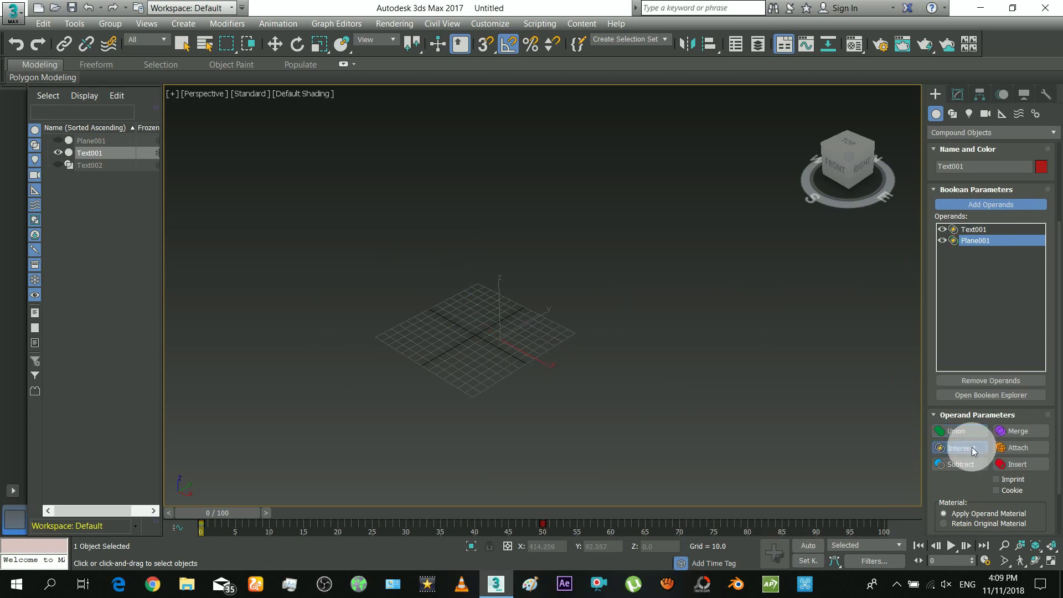
left_click(976, 257)
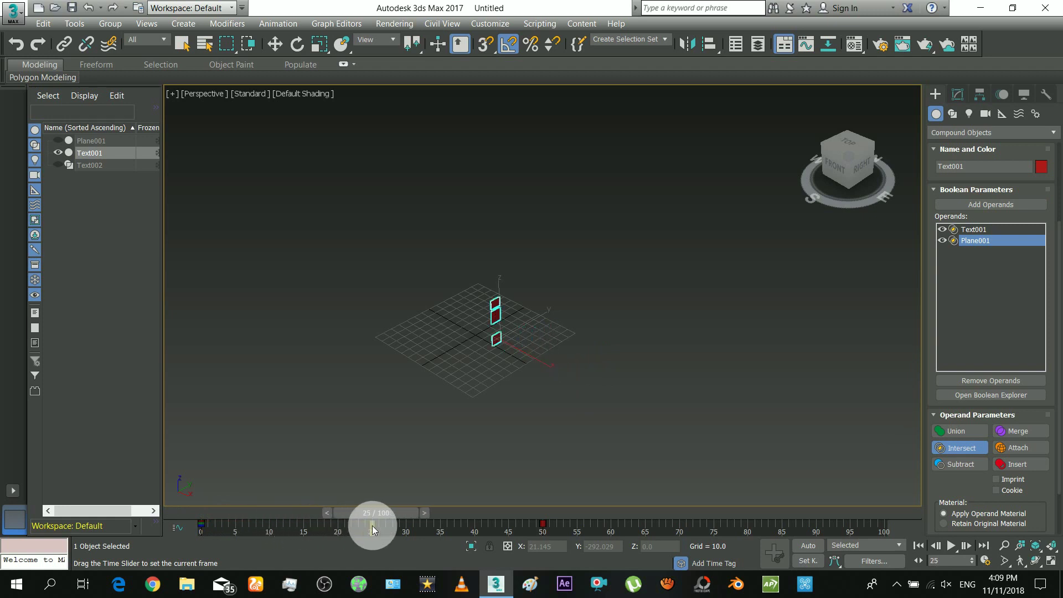
Scrub the timeline to preview the moving slice, briefly unhiding Text002 for comparison
left_click_drag(397, 530, 135, 509)
left_click_drag(496, 526, 533, 522)
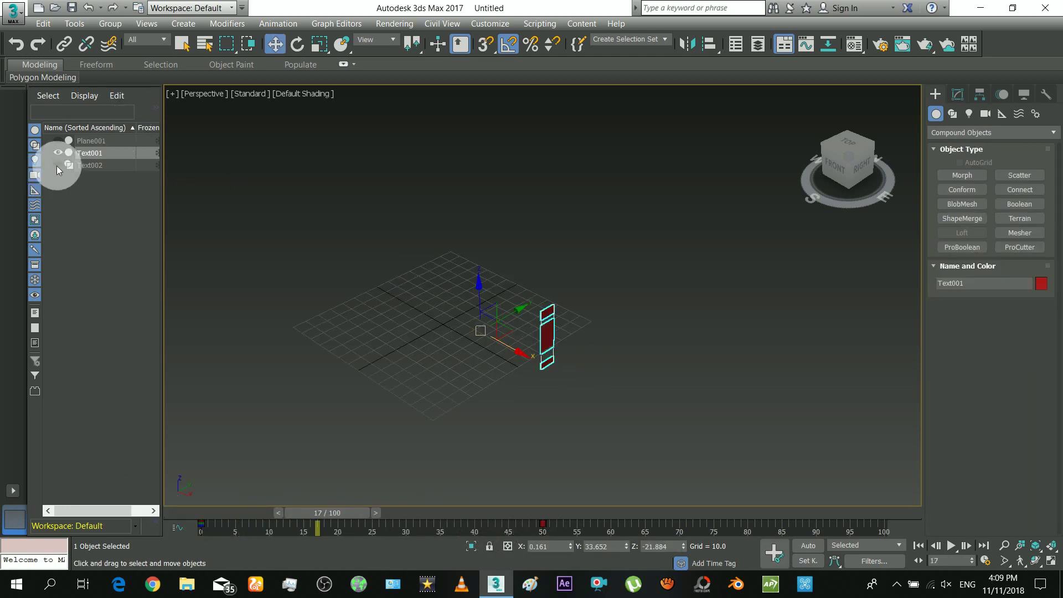
left_click(58, 165)
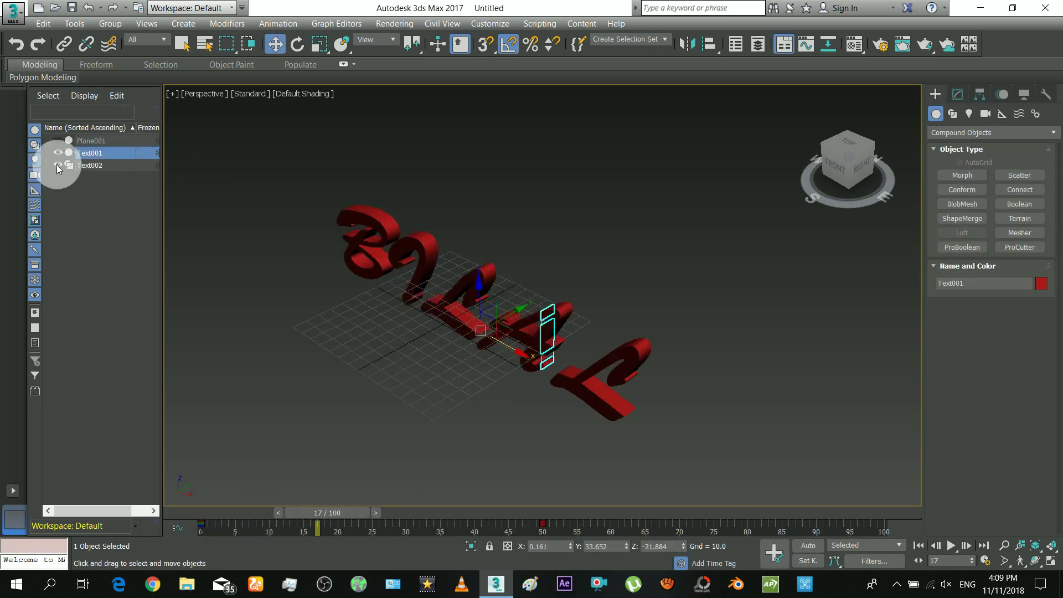
scroll(520, 316, "up", 5)
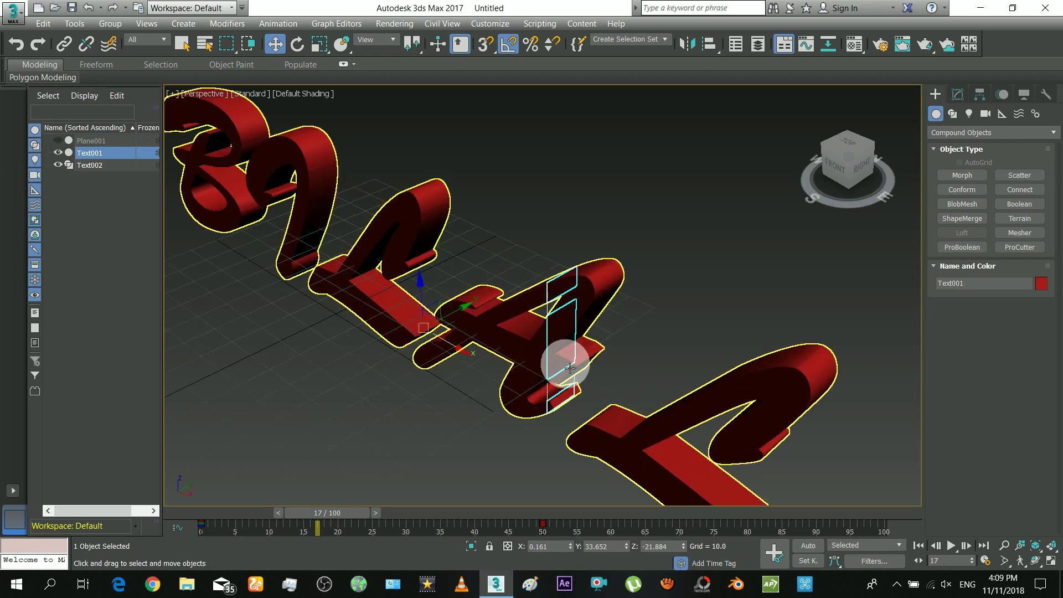
left_click(214, 518)
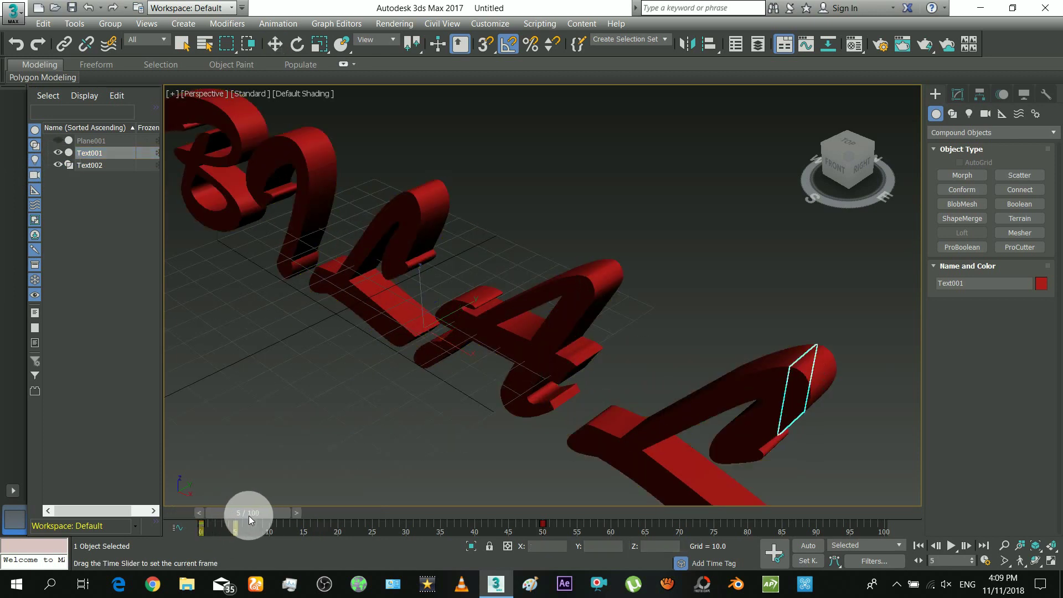
left_click_drag(281, 516, 401, 514)
key("w")
left_click(57, 166)
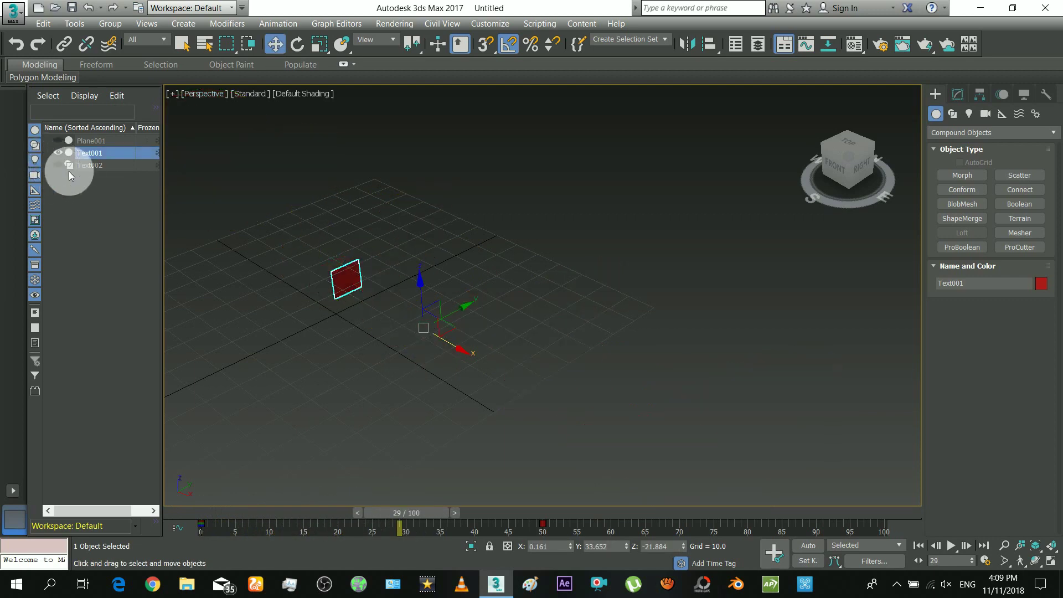
Create a PF Source emitter and rotate it -90° on Y
left_click(952, 114)
left_click(937, 114)
left_click(942, 133)
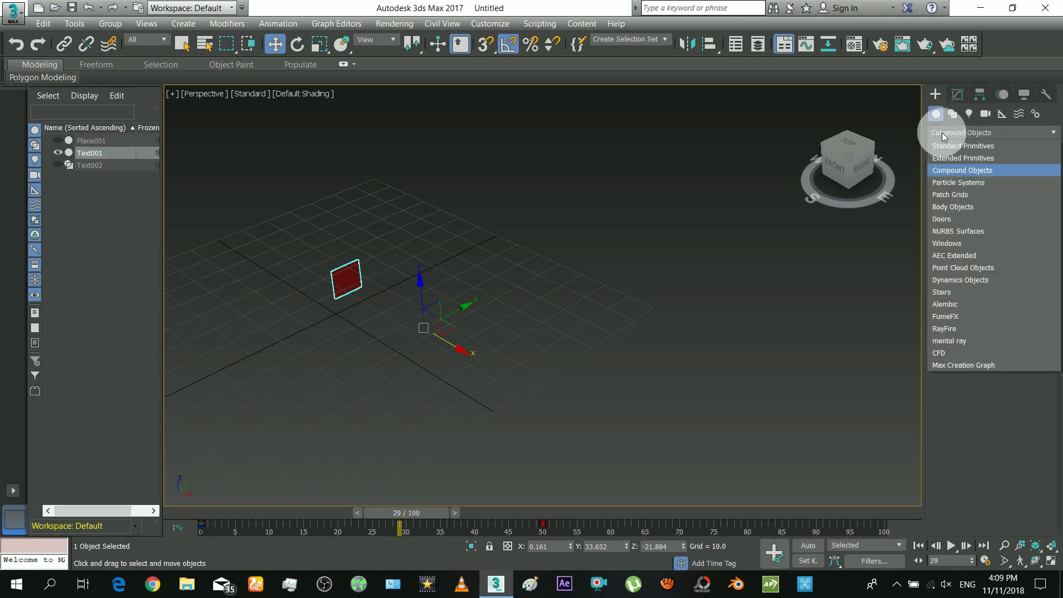
left_click(964, 186)
left_click(807, 248)
left_click_drag(662, 256, 697, 324)
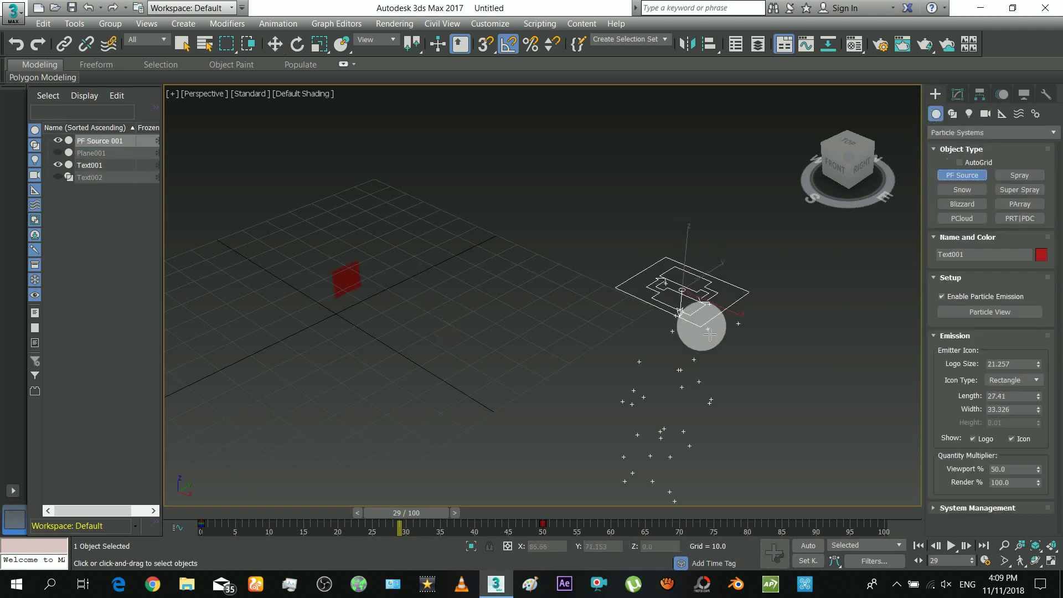
left_click(298, 44)
left_click_drag(720, 275, 685, 239)
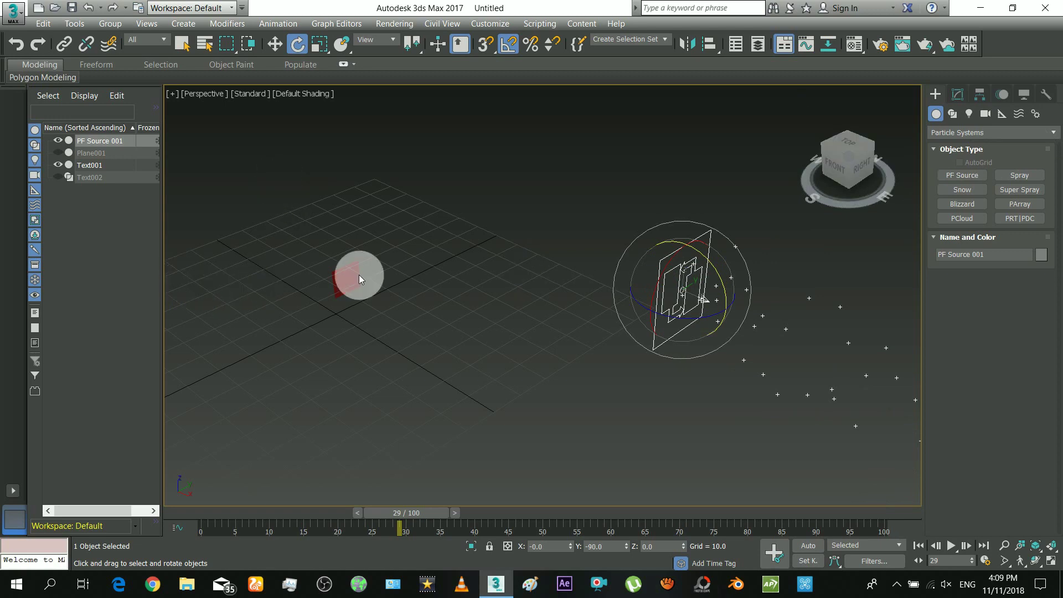
left_click(957, 95)
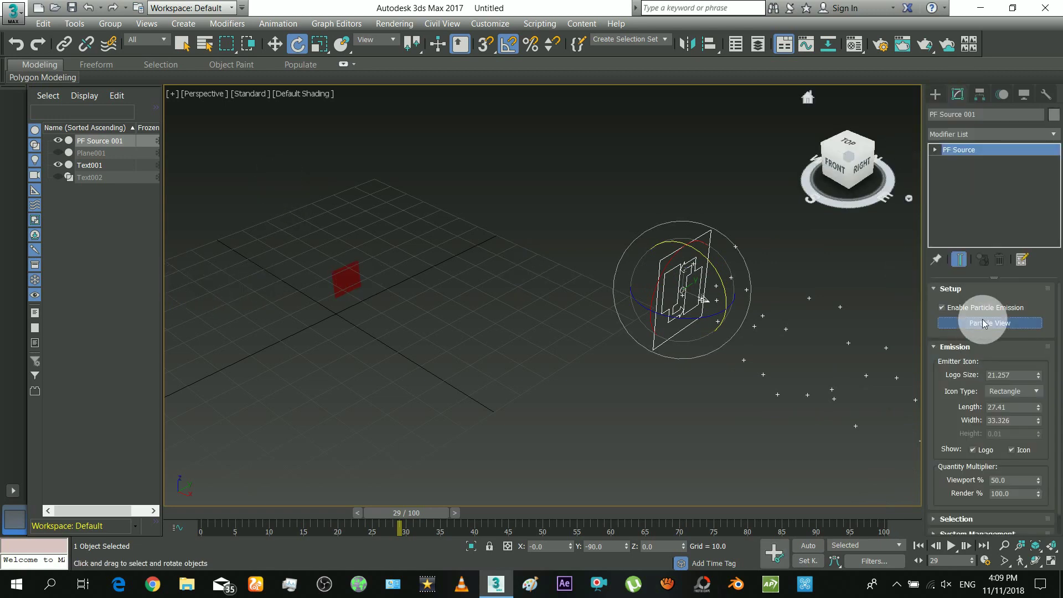
In Particle View, add Position Object to Event 001 with Text001 as the emitter object
left_click(984, 324)
left_click_drag(317, 22, 867, 70)
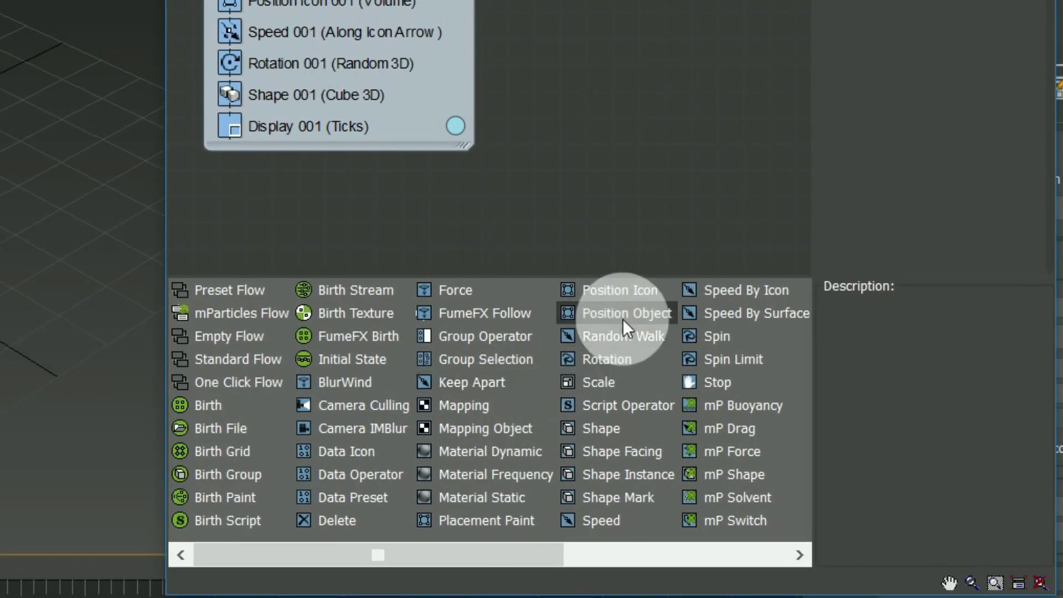
left_click(783, 379)
left_click_drag(604, 314, 326, 99)
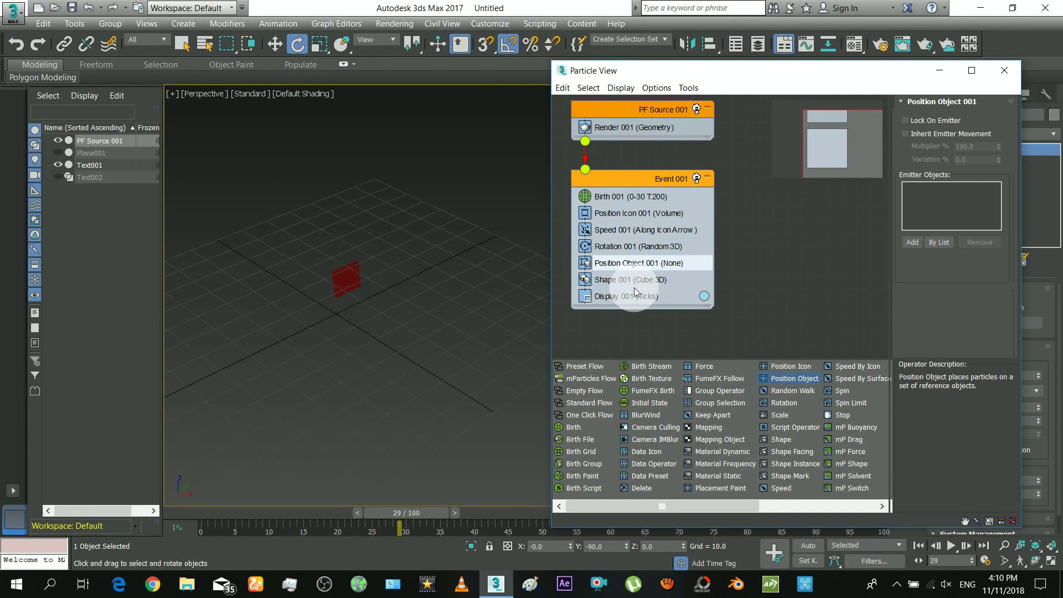
left_click(912, 242)
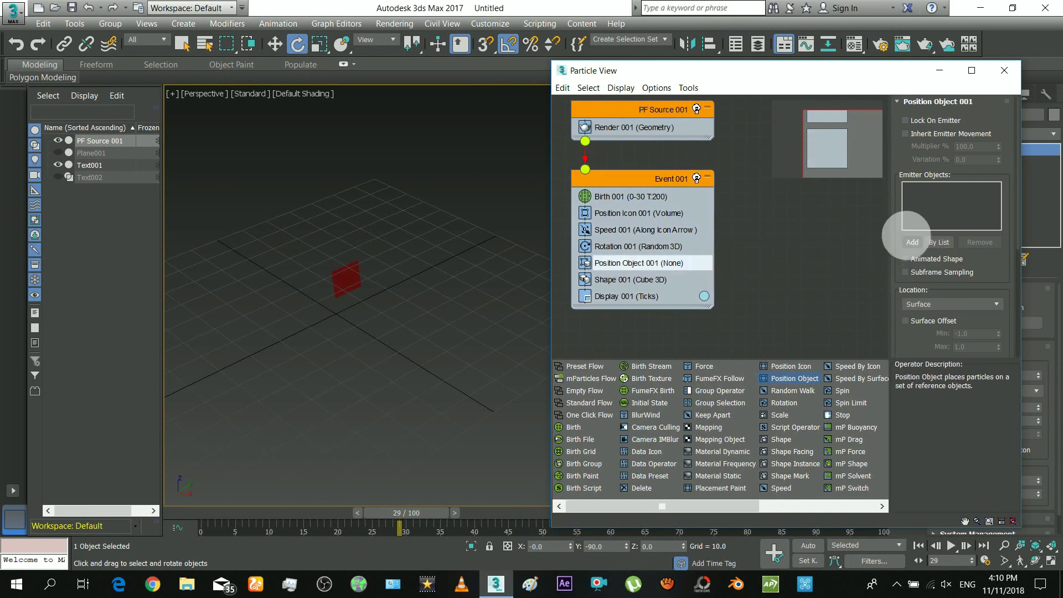
left_click(345, 282)
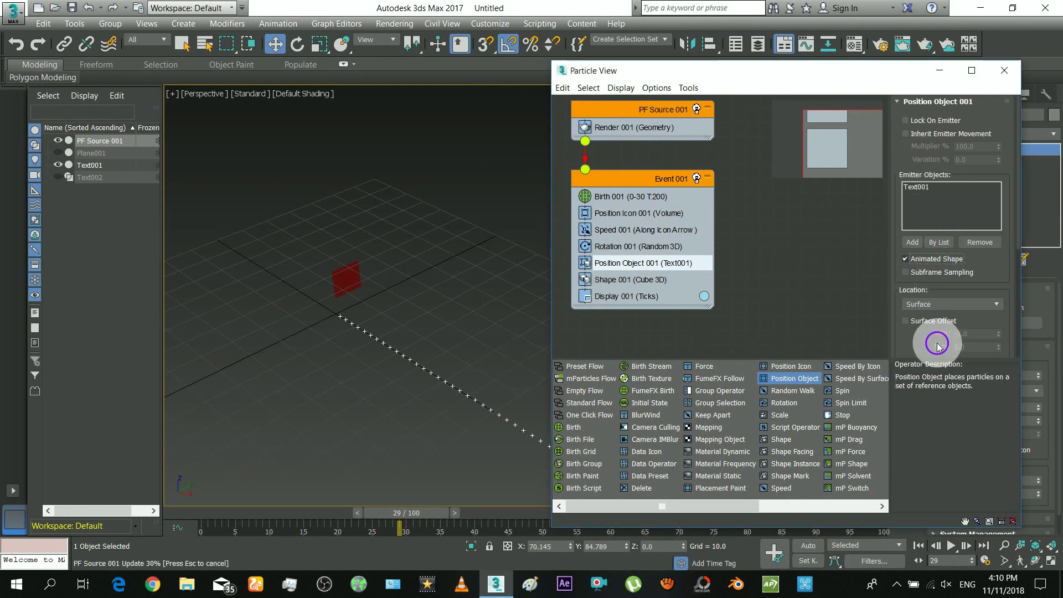
scroll(941, 333, "down", 5)
scroll(914, 311, "up", 2)
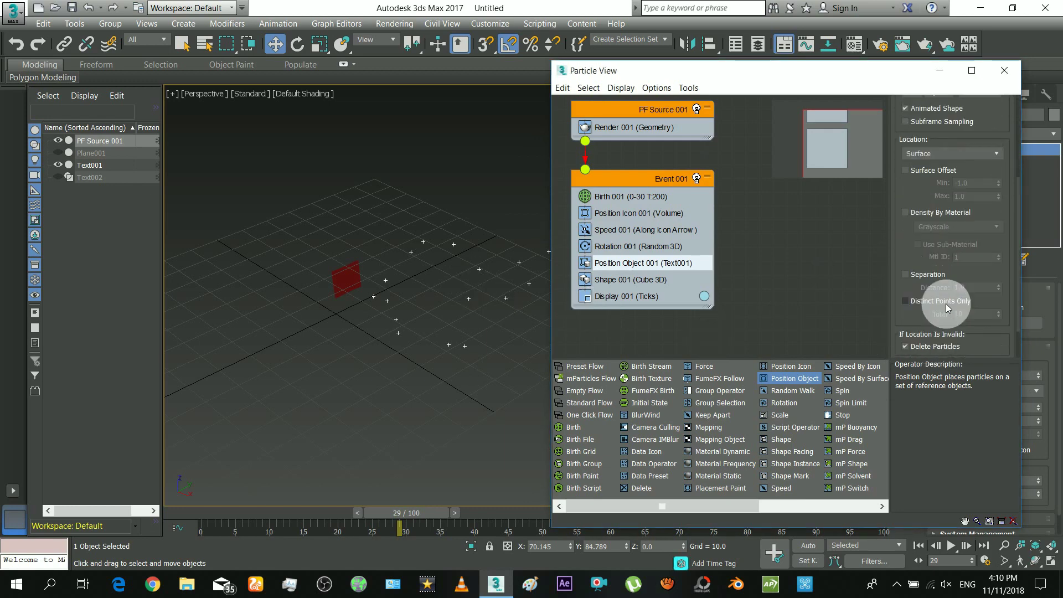
left_click(935, 68)
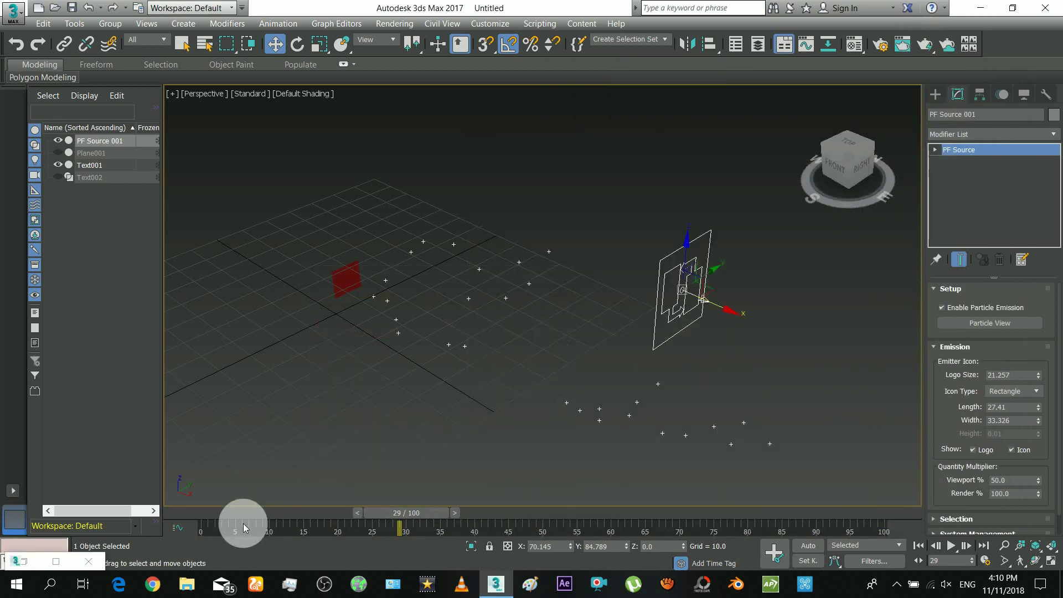
key("Home")
left_click_drag(242, 517, 299, 517)
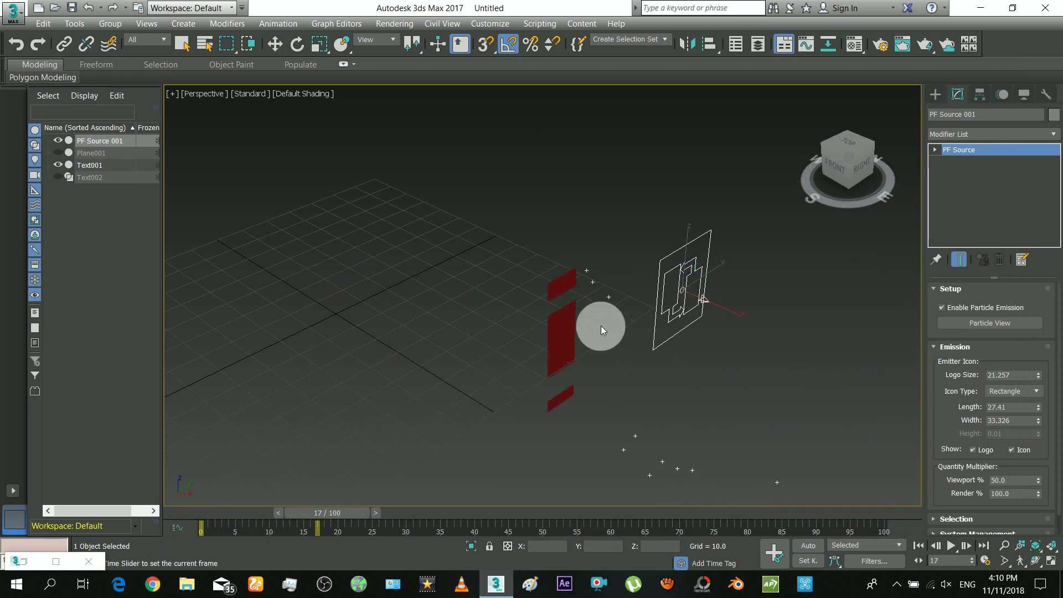
key("w")
middle_click_drag(601, 325, 652, 361, "ctrl+alt")
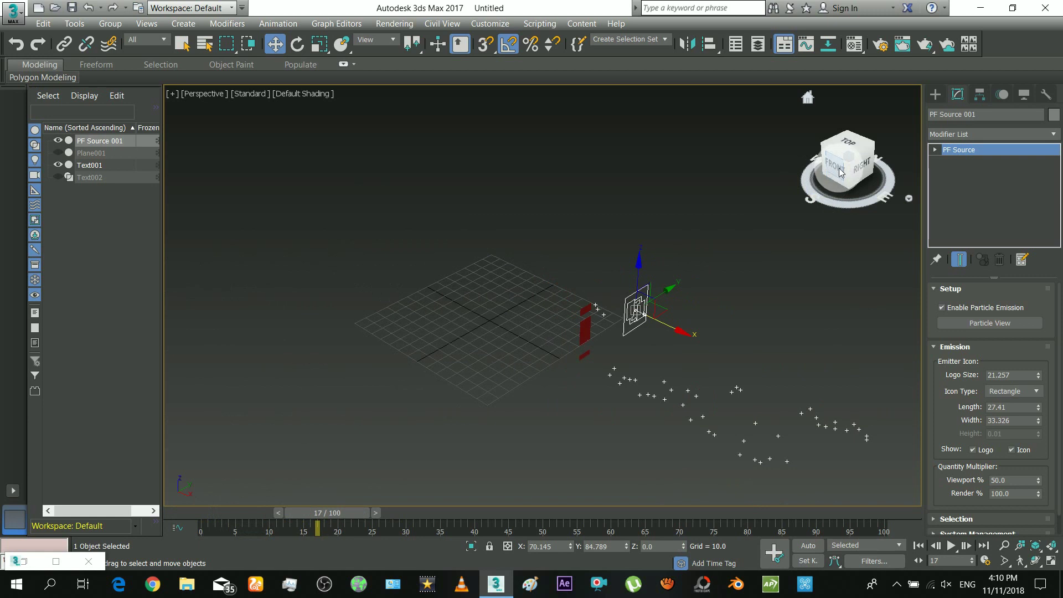
left_click(839, 175)
middle_click_drag(636, 361, 553, 340)
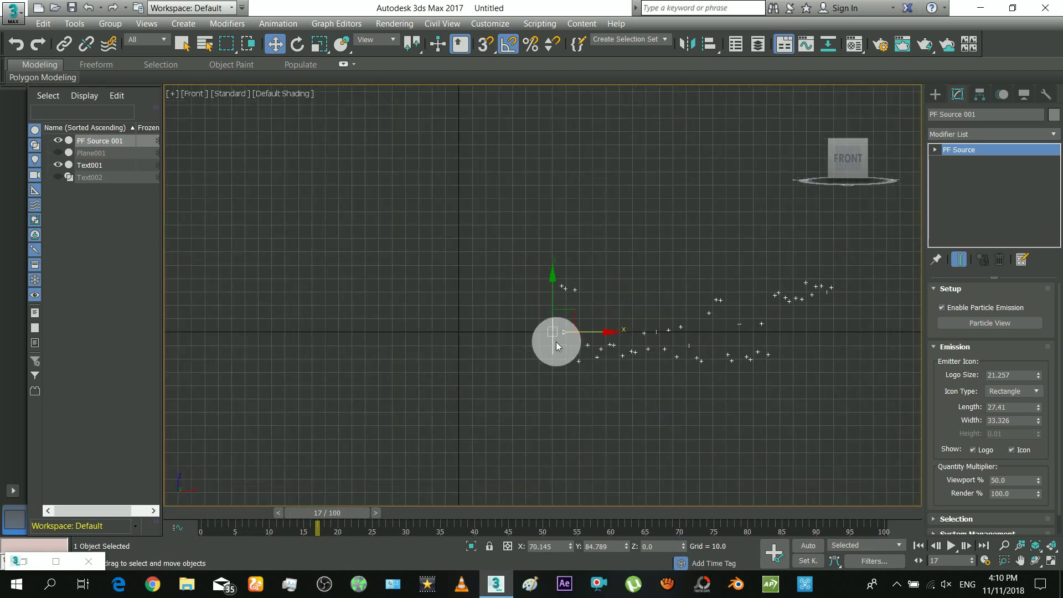
left_click_drag(302, 513, 450, 537)
middle_click_drag(593, 290, 577, 314, "alt")
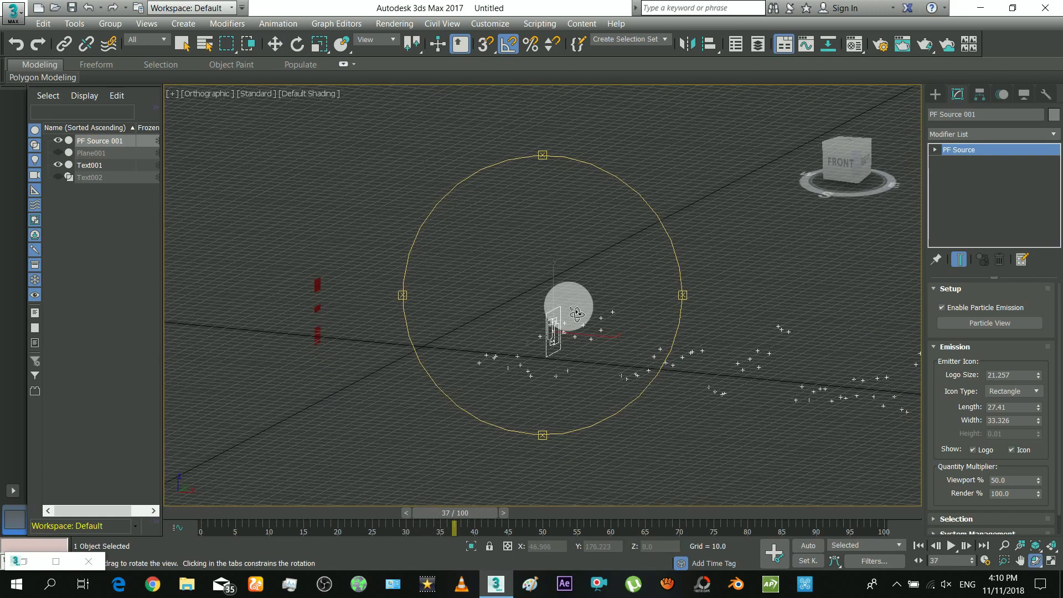
left_click_drag(577, 314, 567, 328)
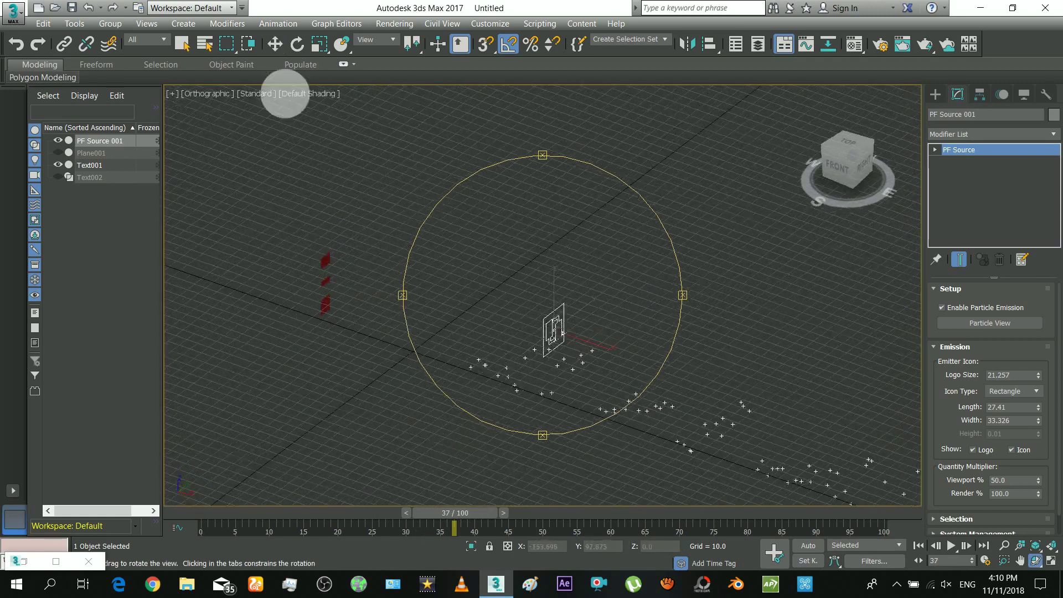
left_click(274, 52)
left_click(325, 272)
left_click(541, 544)
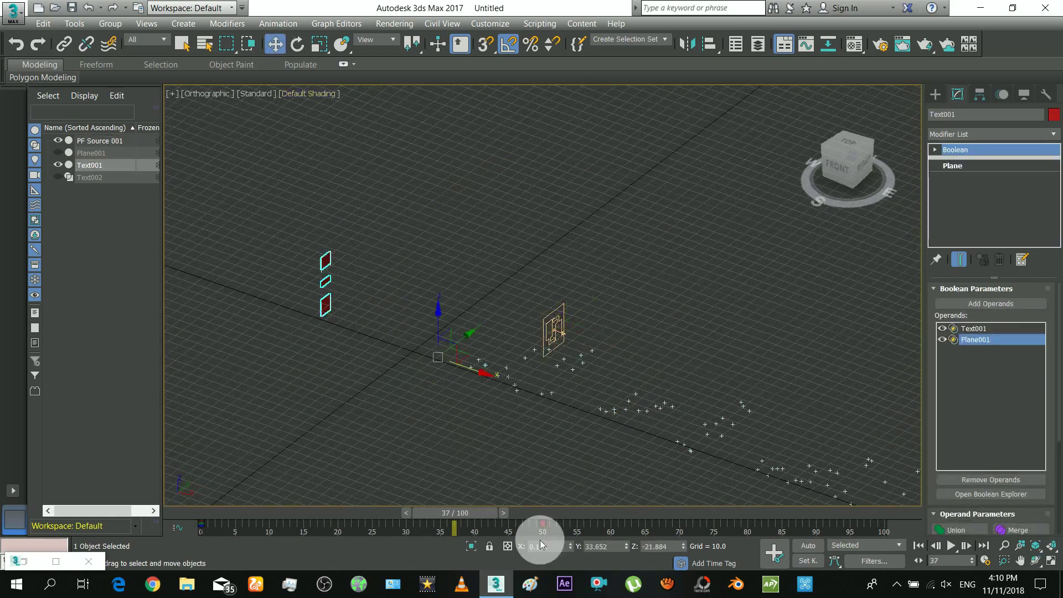
left_click(556, 321)
Set Birth 001's Emit Stop to frame 50, then view the scene from the Front
left_click(25, 564)
left_click(659, 196)
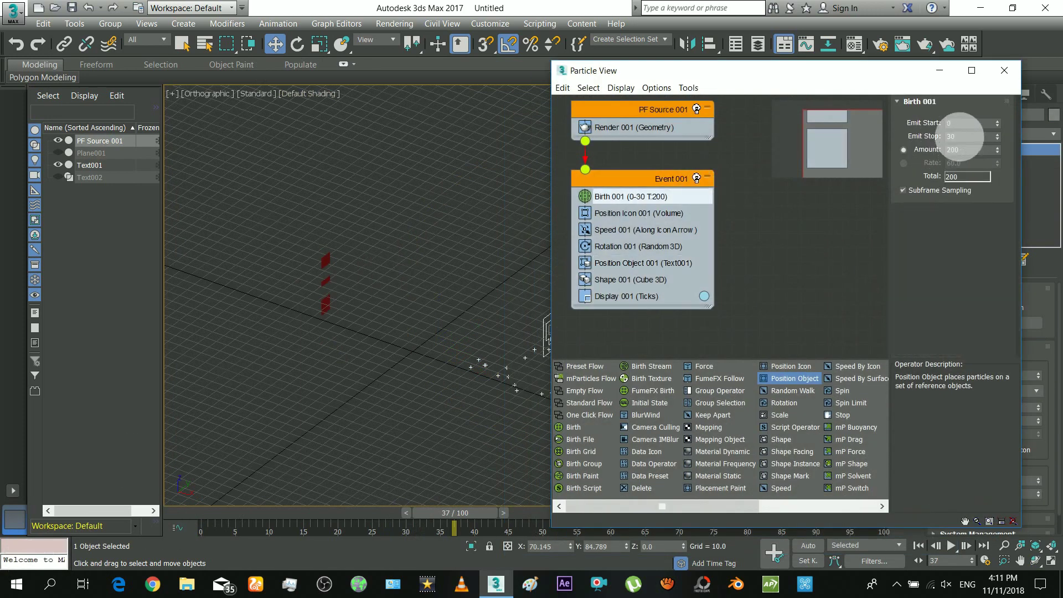
double_click(959, 137)
type("50")
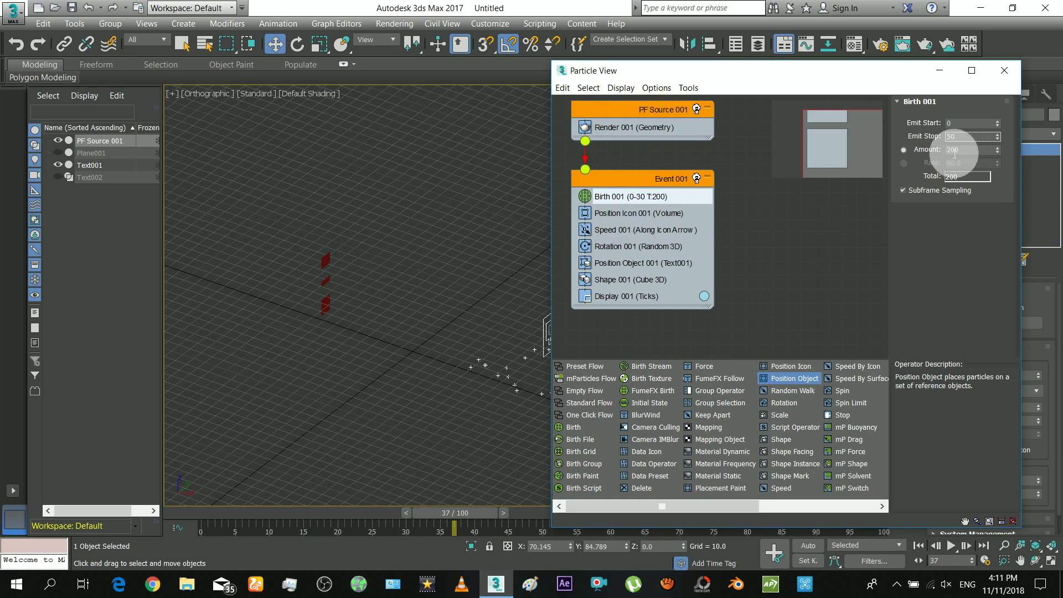
left_click(939, 70)
key("f")
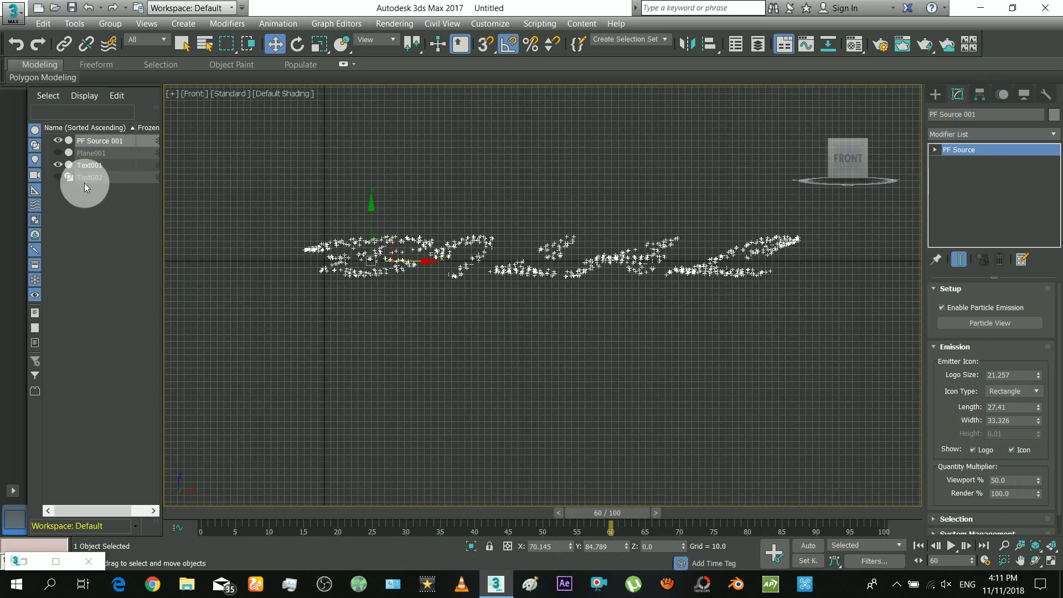
Unhide the Text002 BILAL text and select it
left_click(58, 177)
middle_click_drag(304, 266, 332, 284)
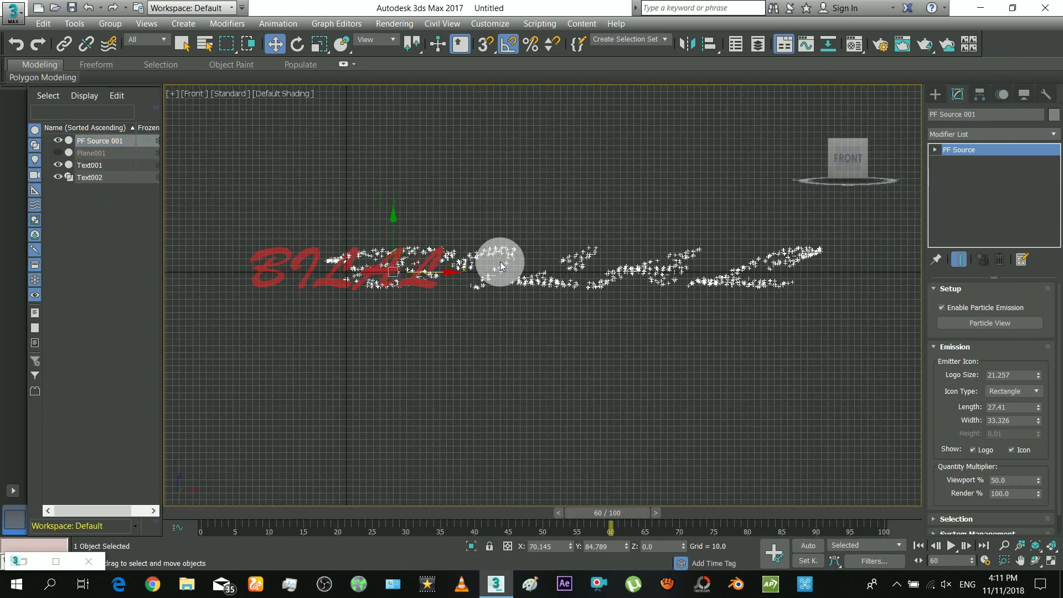
left_click(194, 511)
left_click_drag(231, 517, 195, 524)
key("w")
scroll(304, 242, "up", 5)
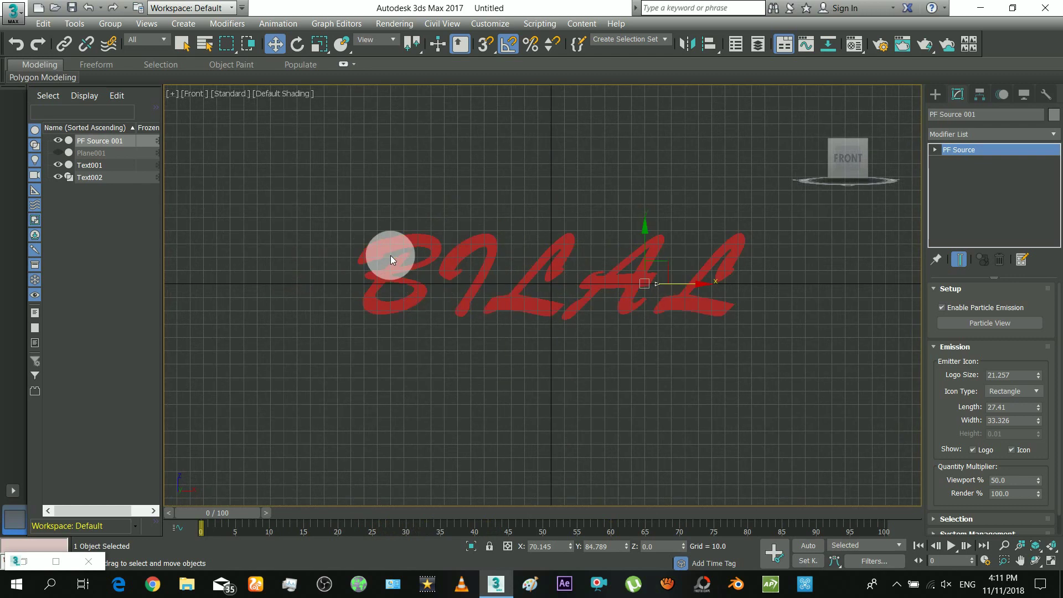
left_click(386, 268)
middle_click_drag(716, 290, 686, 285)
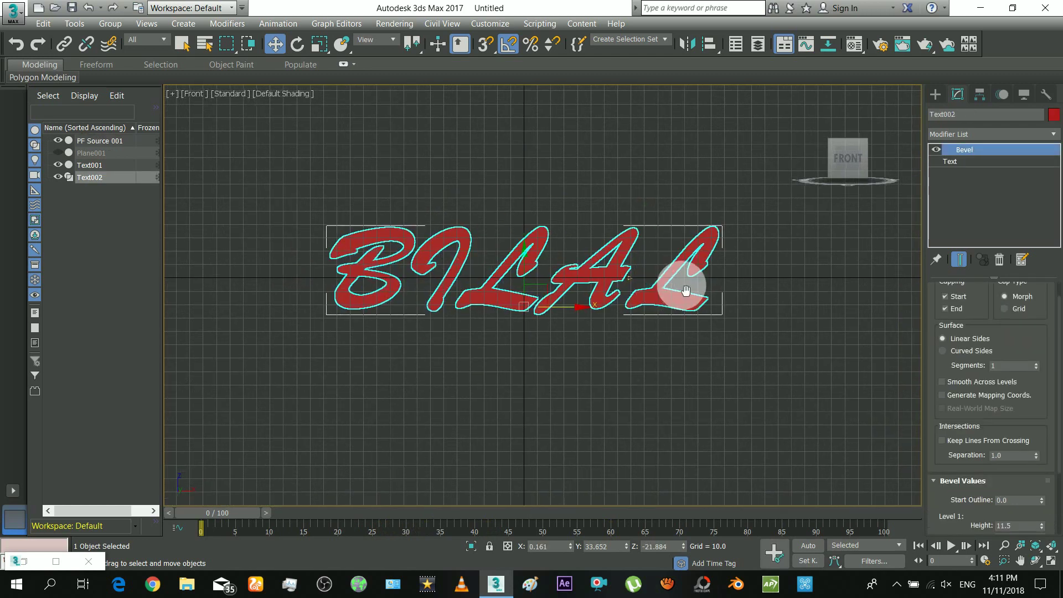
left_click(95, 165)
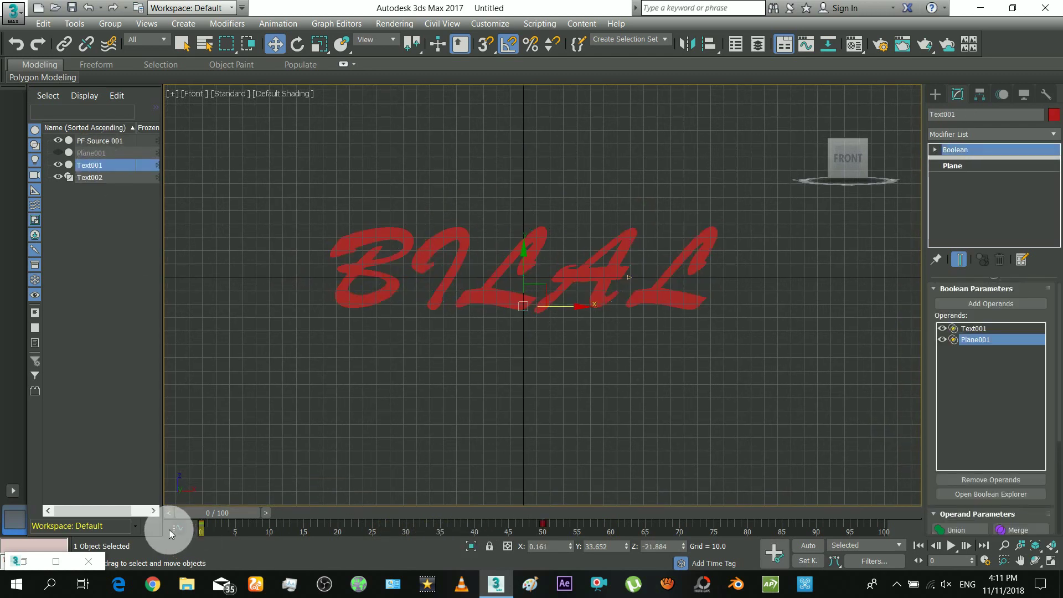
left_click(491, 290)
Add a Slice modifier to Text002 from the Modifier List
left_click(991, 137)
scroll(992, 310, "down", 5)
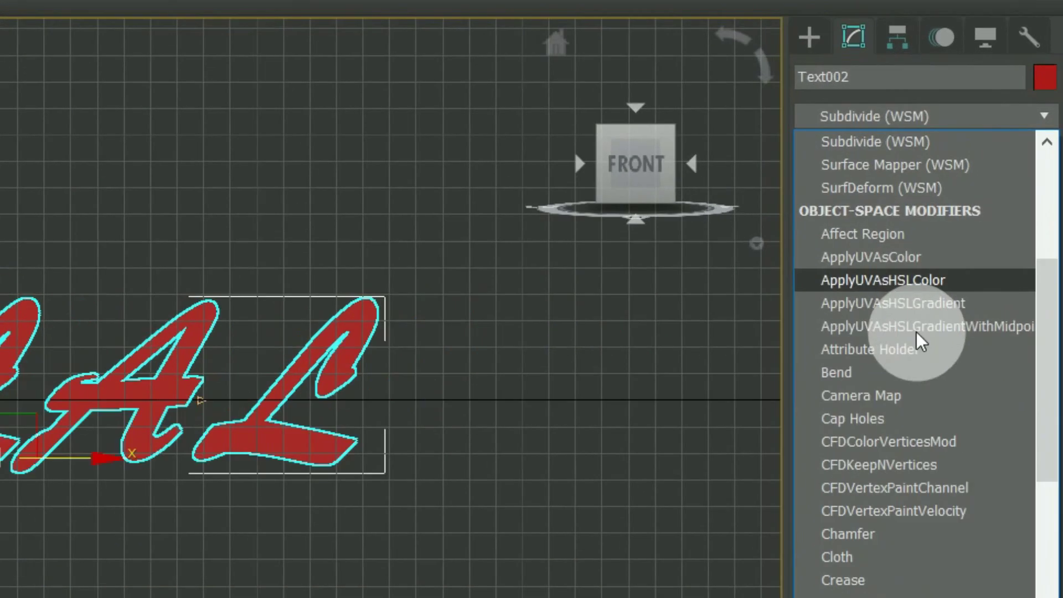
key("s")
key("e")
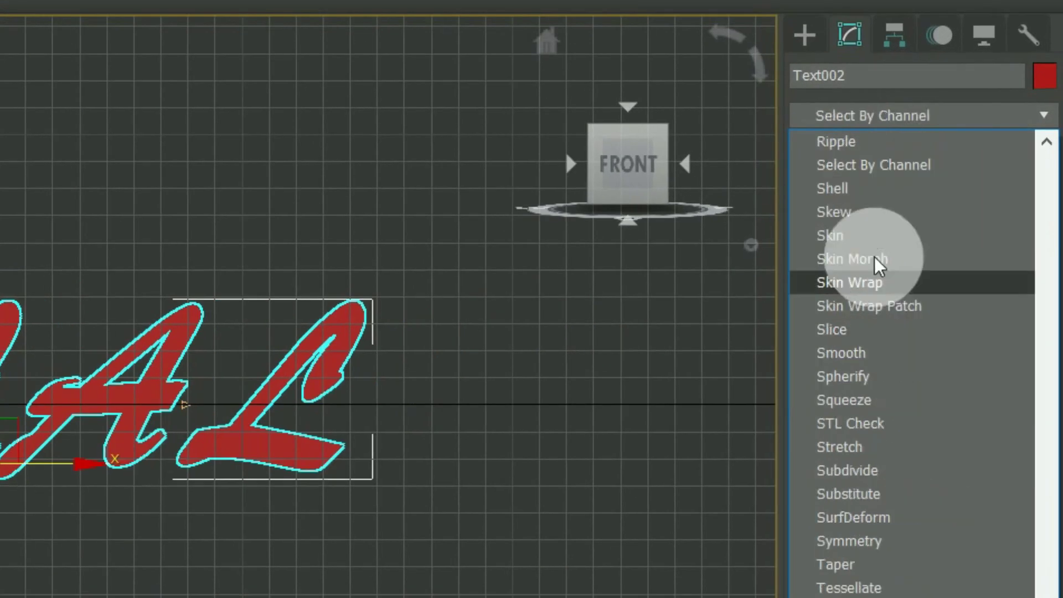
left_click(867, 331)
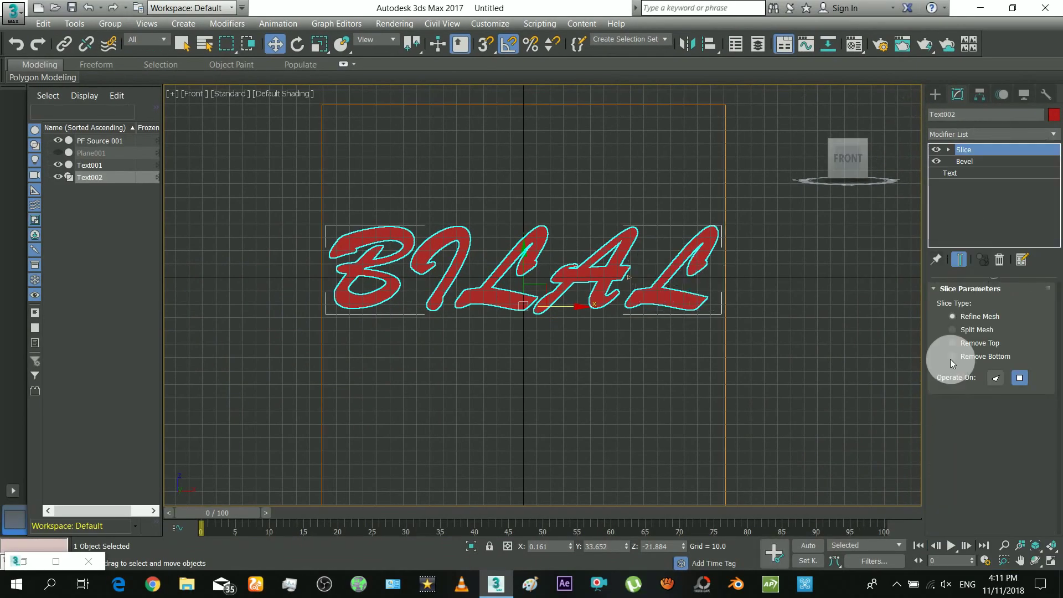
Rotate the slice plane 90° upright and move it toward BILAL's right end
left_click(297, 45)
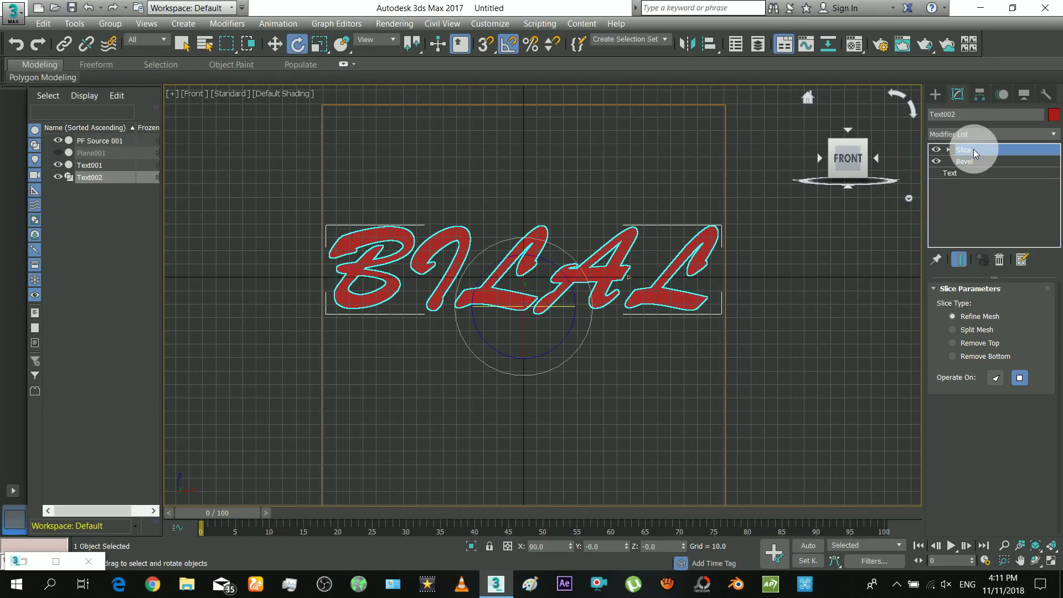
left_click_drag(629, 304, 691, 257)
left_click(274, 44)
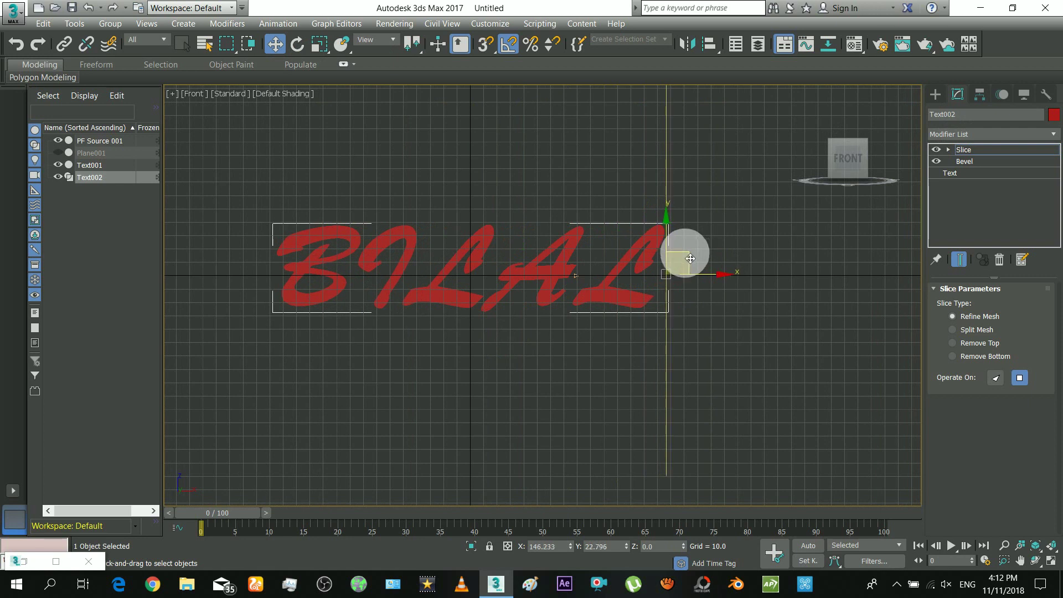
With Auto Key, animate the slice plane sliding left past BILAL by frame 50
left_click(817, 547)
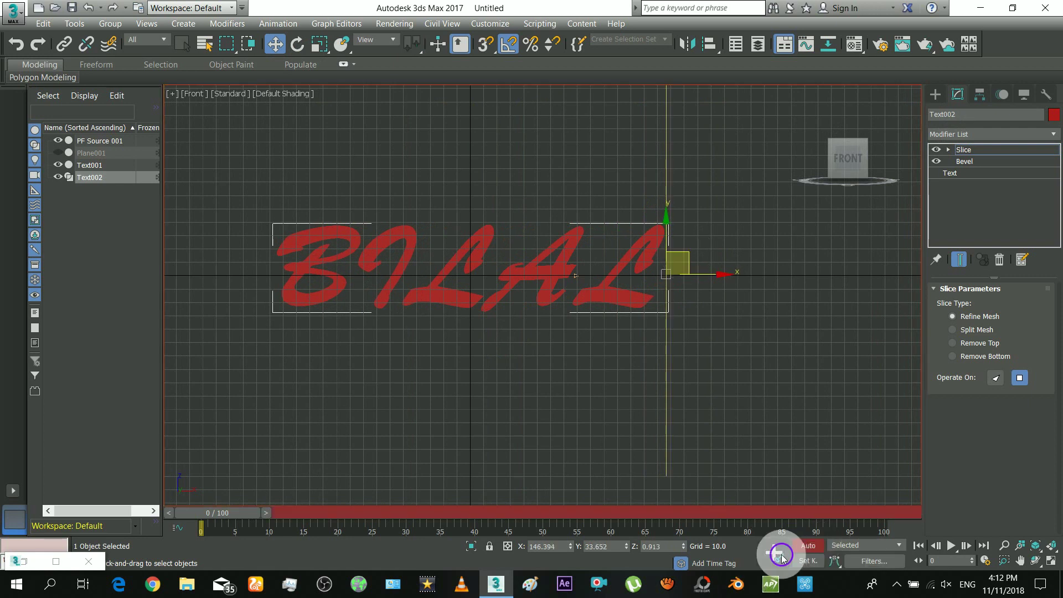
left_click_drag(226, 515, 464, 526)
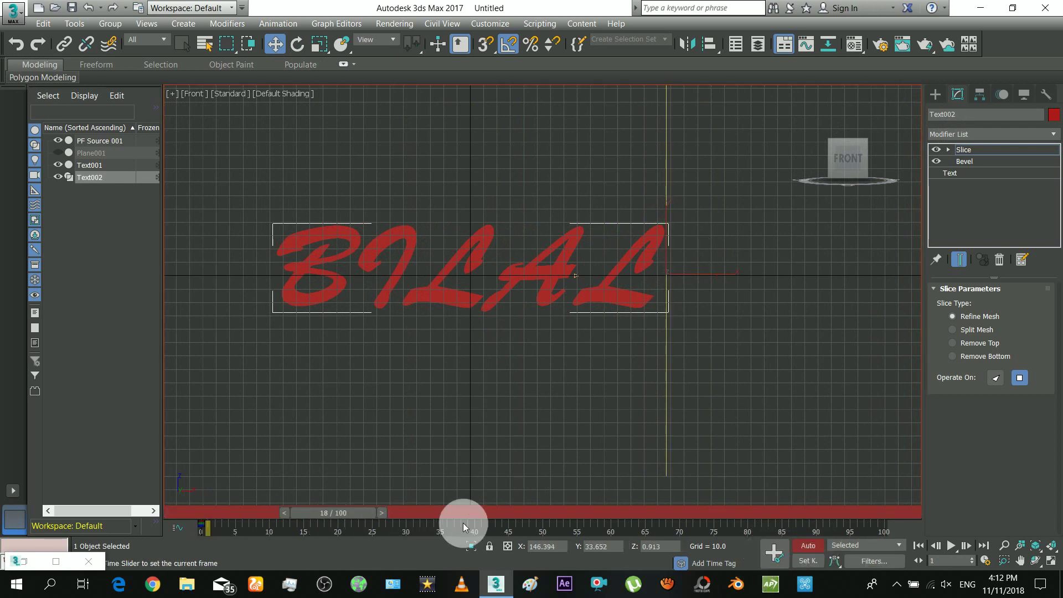
left_click(543, 517)
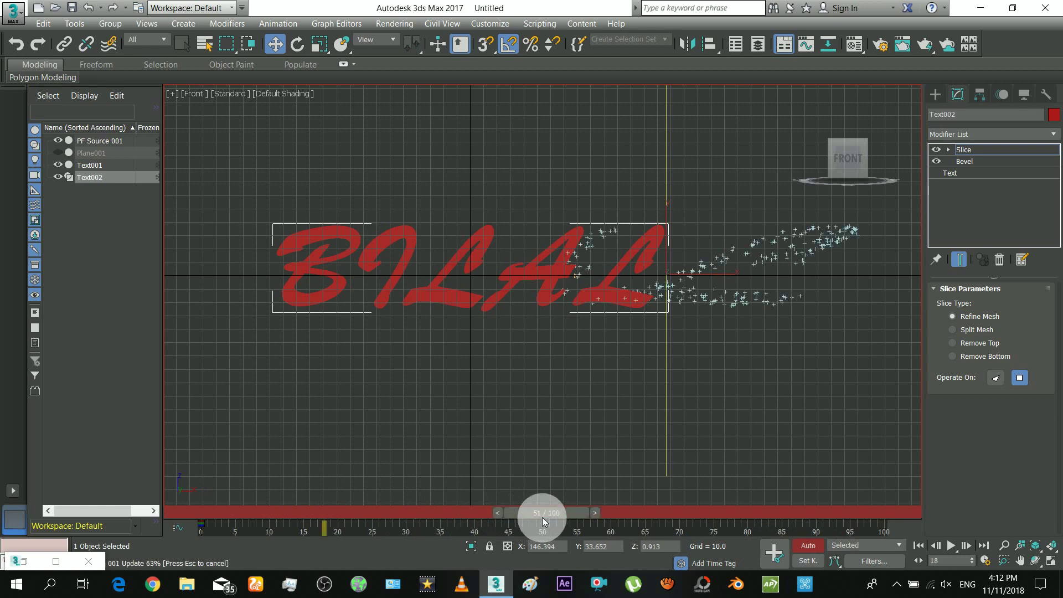
left_click_drag(711, 277, 321, 301)
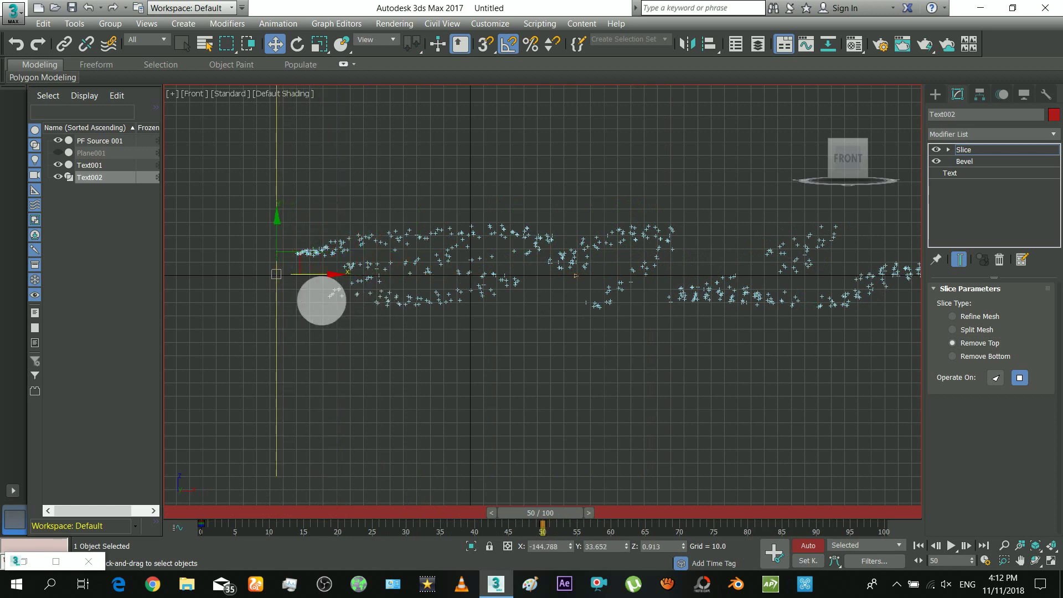
left_click(809, 547)
left_click_drag(193, 513, 338, 517)
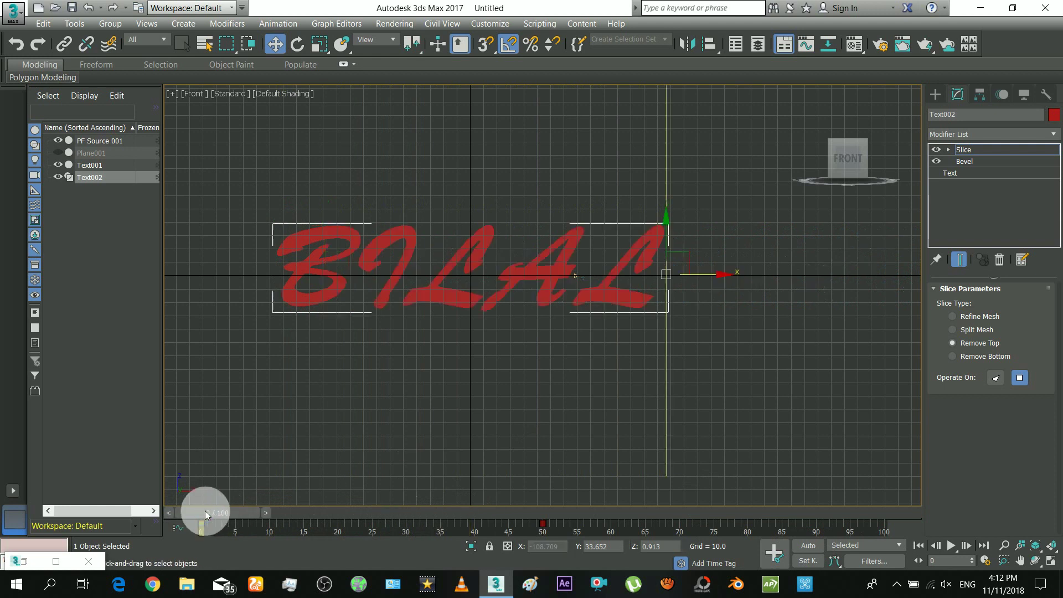
Create a Wind space warp force beside the particle stream
key("w")
left_click(541, 277)
left_click(935, 94)
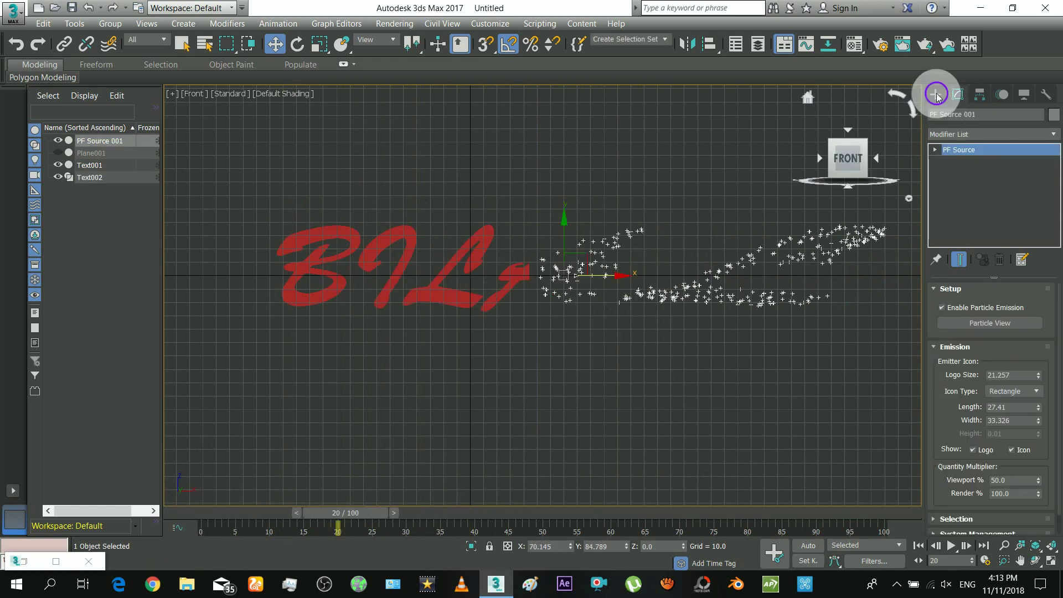
left_click(1001, 121)
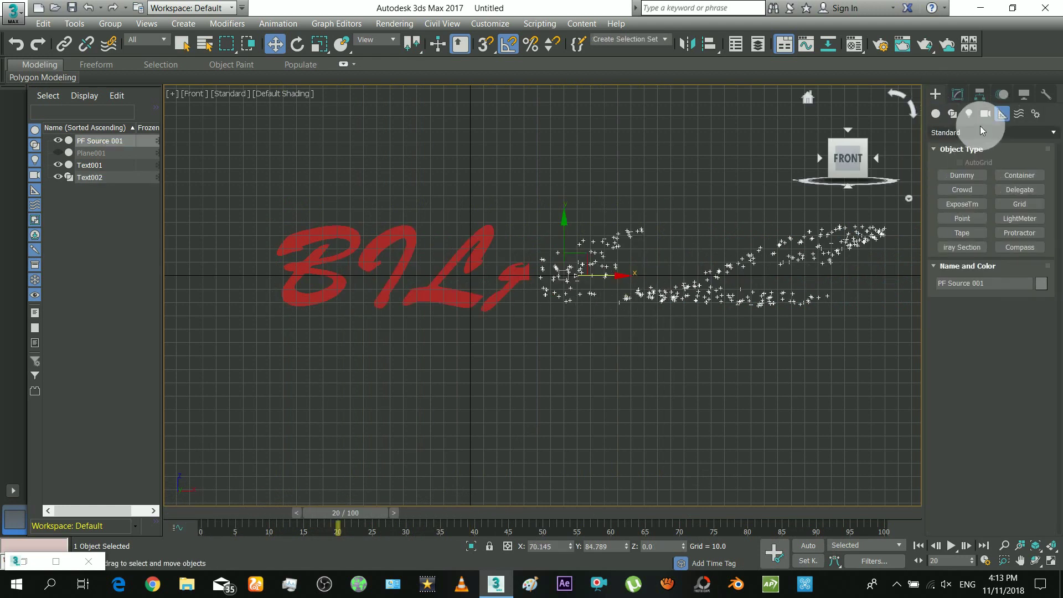
left_click(1018, 115)
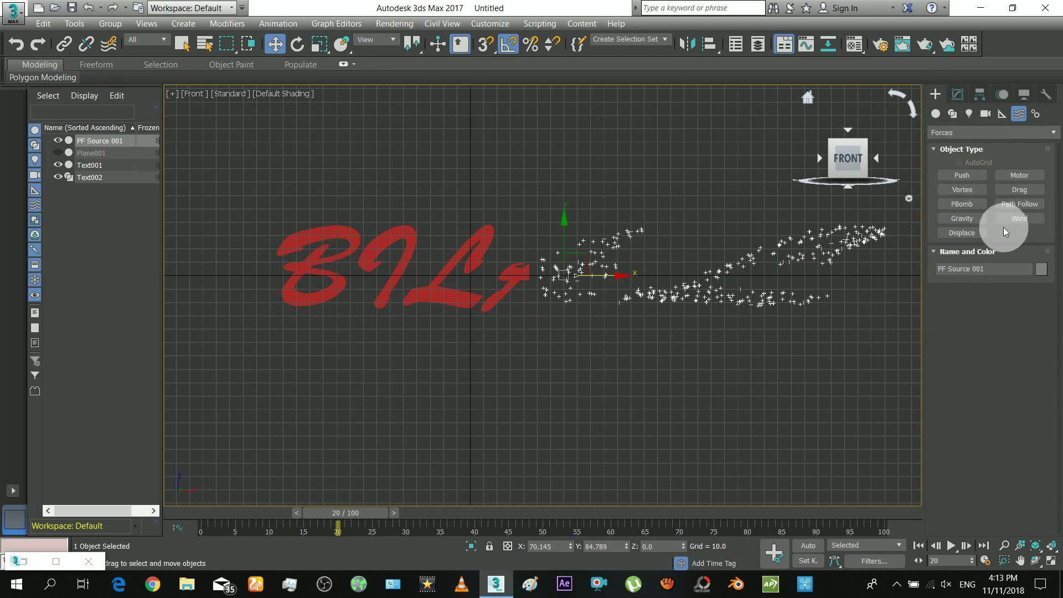
left_click(1005, 232)
middle_click_drag(736, 238, 529, 304, "alt")
left_click(275, 43)
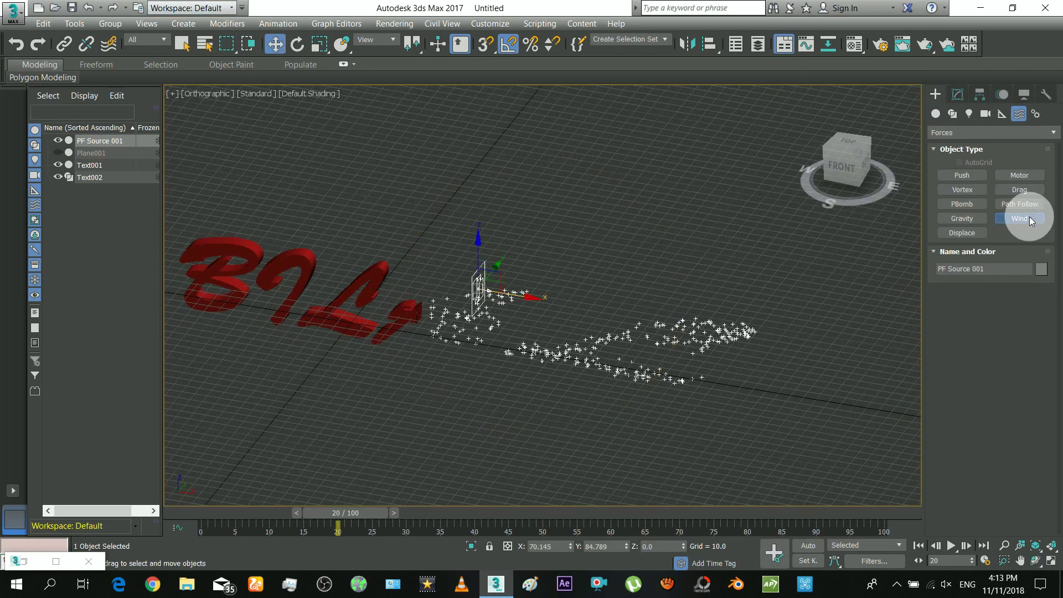
left_click_drag(633, 289, 657, 304)
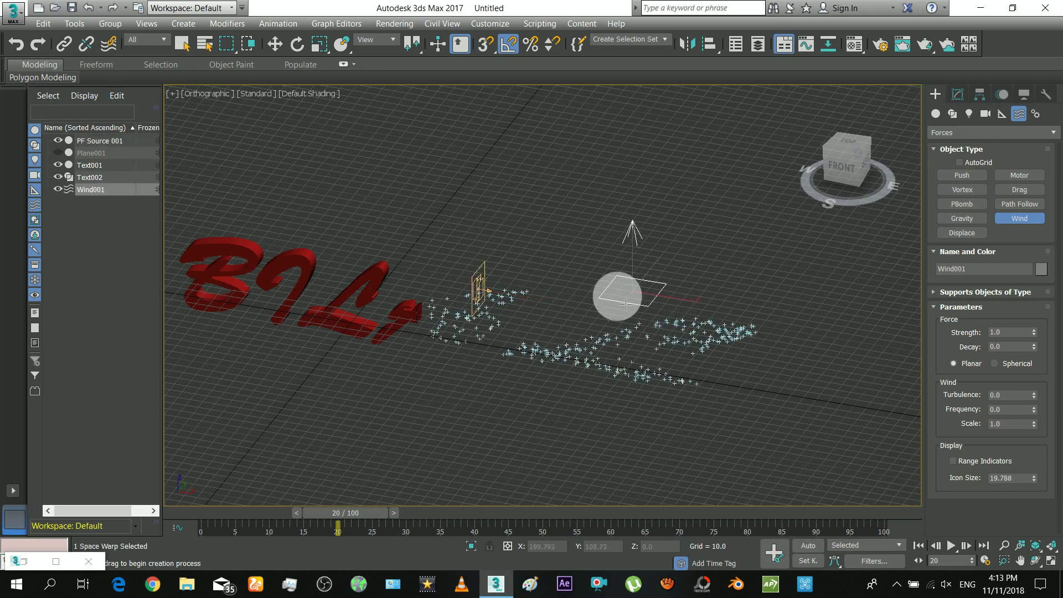
Tilt Wind001 by 35° and reselect PF Source 001
left_click(297, 44)
left_click_drag(659, 254, 717, 275)
left_click(275, 44)
left_click(484, 322)
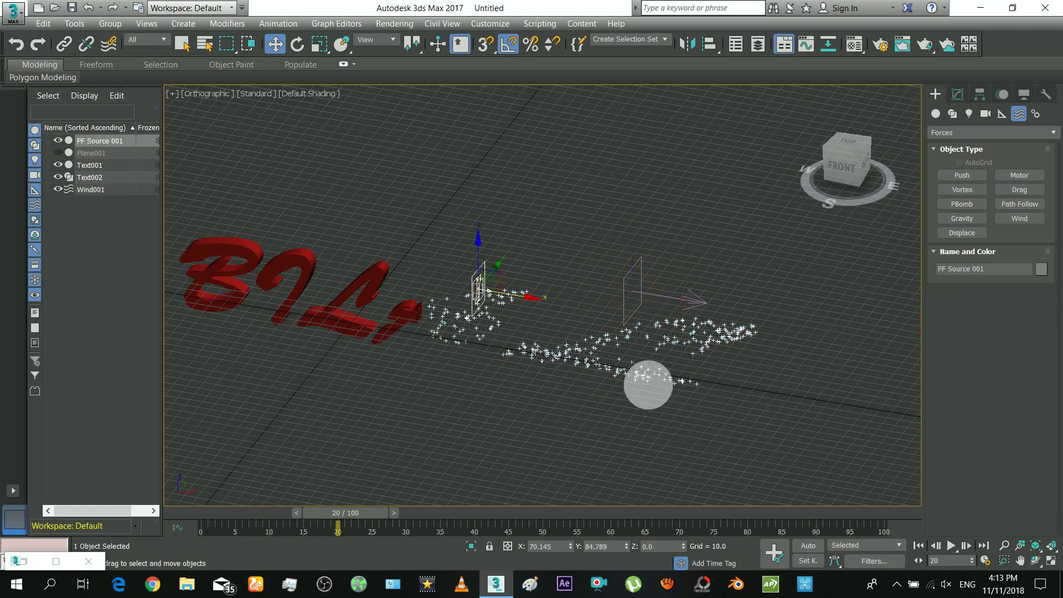
In Particle View, add a Force operator to Event 001 and set Birth amount to 200
key("6")
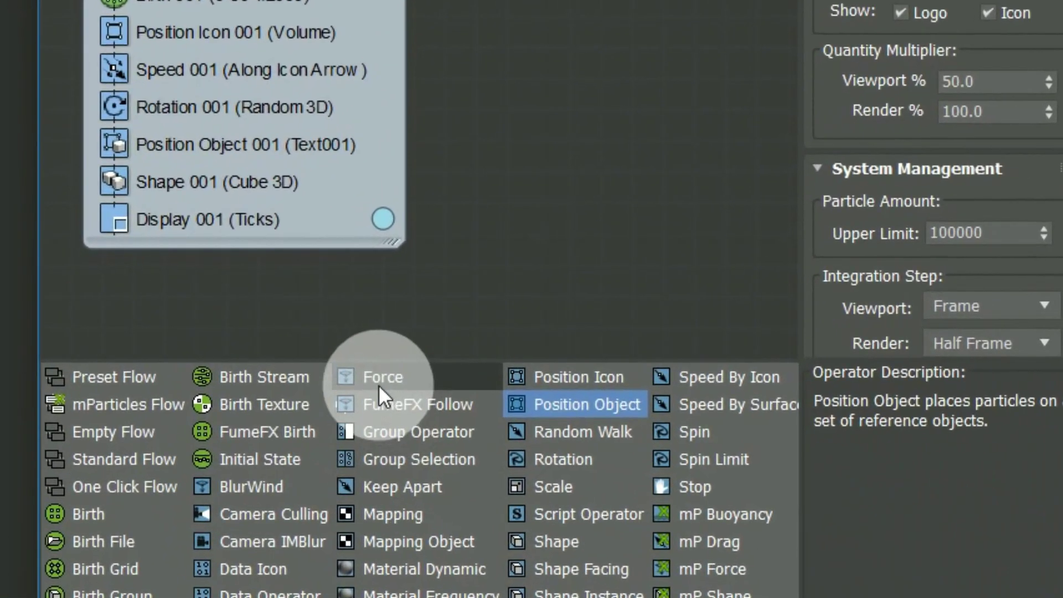
left_click_drag(262, 358, 201, 248)
left_click_drag(291, 225, 290, 225)
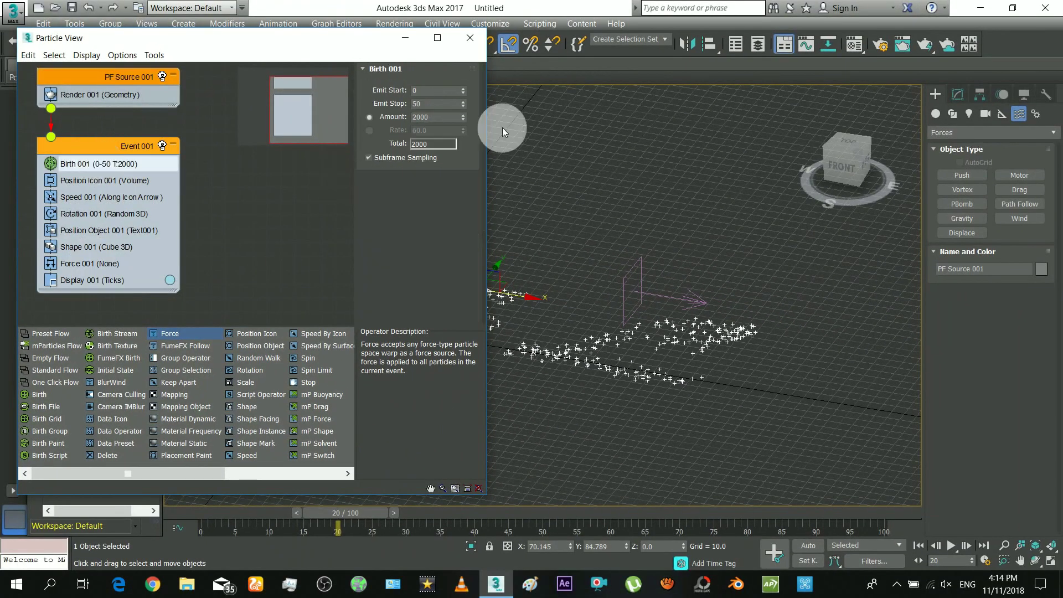
left_click(422, 117)
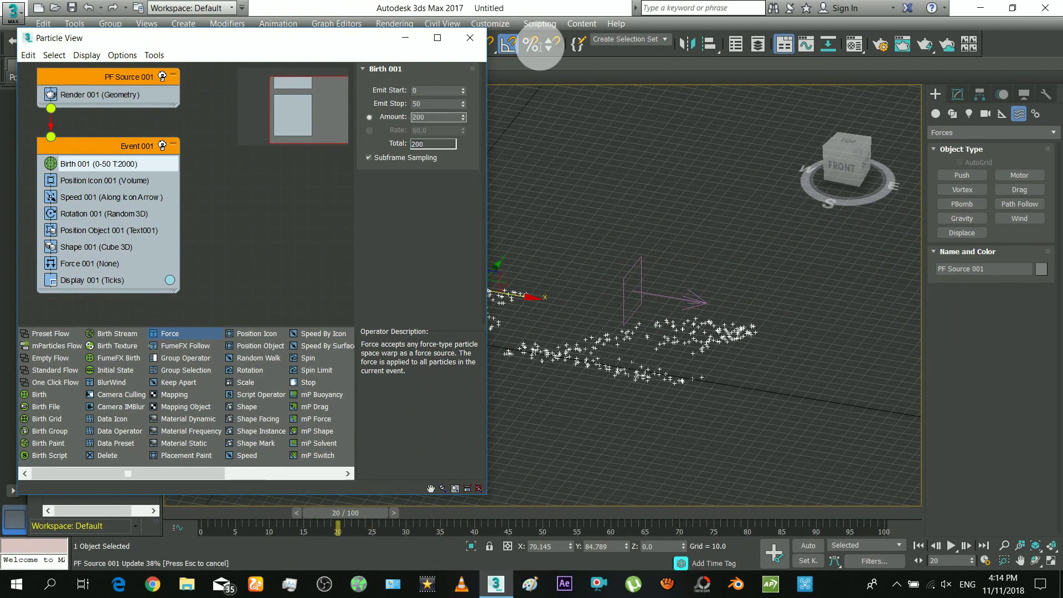
key("Return")
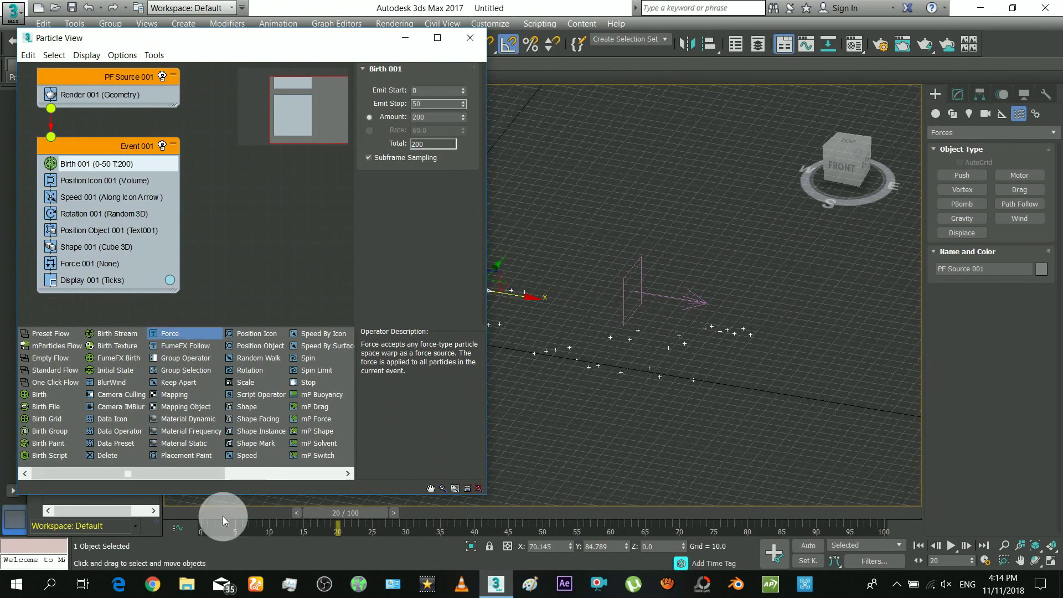
Assign Wind001 as the space warp driving Force 001
left_click(92, 265)
left_click(379, 150)
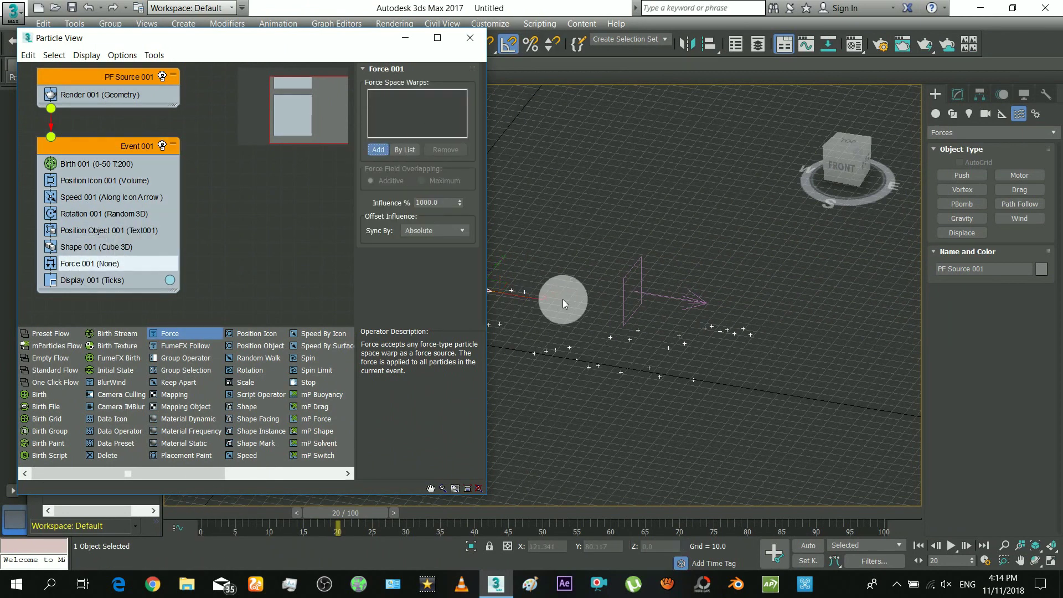
left_click(650, 298)
middle_click_drag(628, 303, 669, 267)
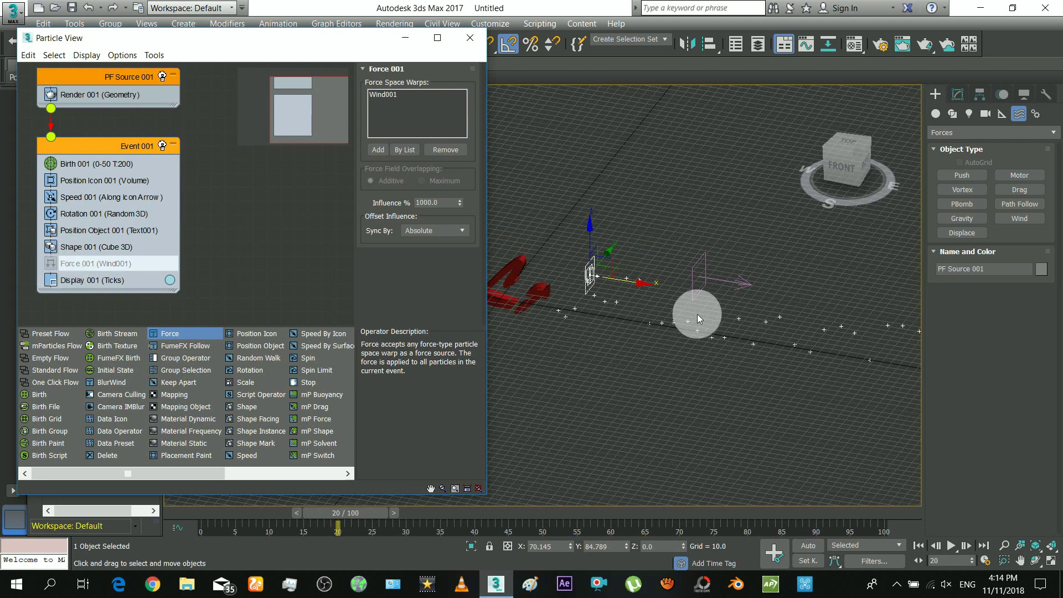
middle_click_drag(576, 281, 672, 322)
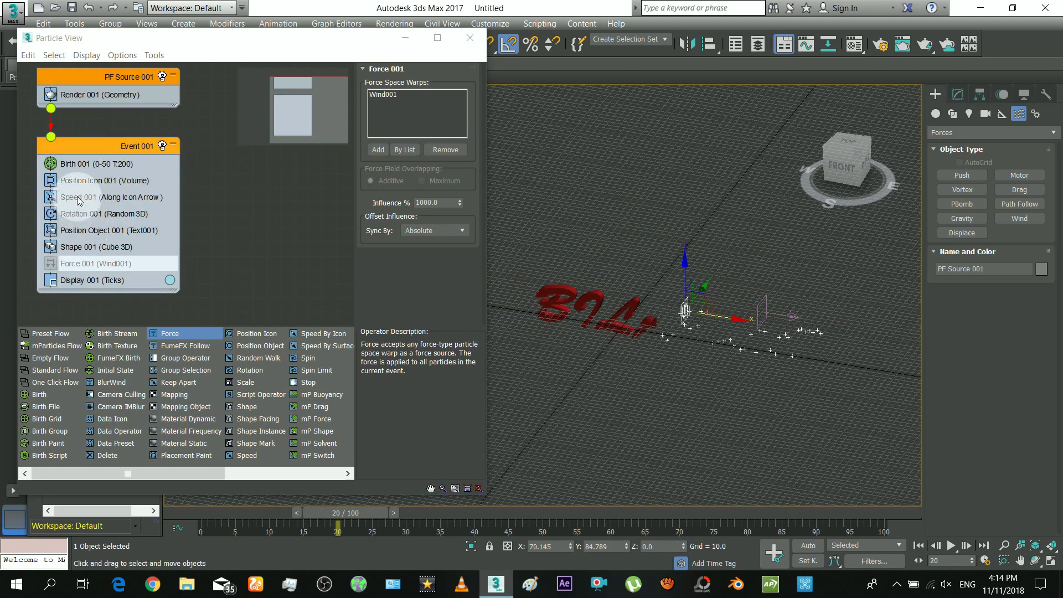
Disable Speed 001, keep Force 001 enabled, and scrub to frame 46 to check particles
left_click(53, 201)
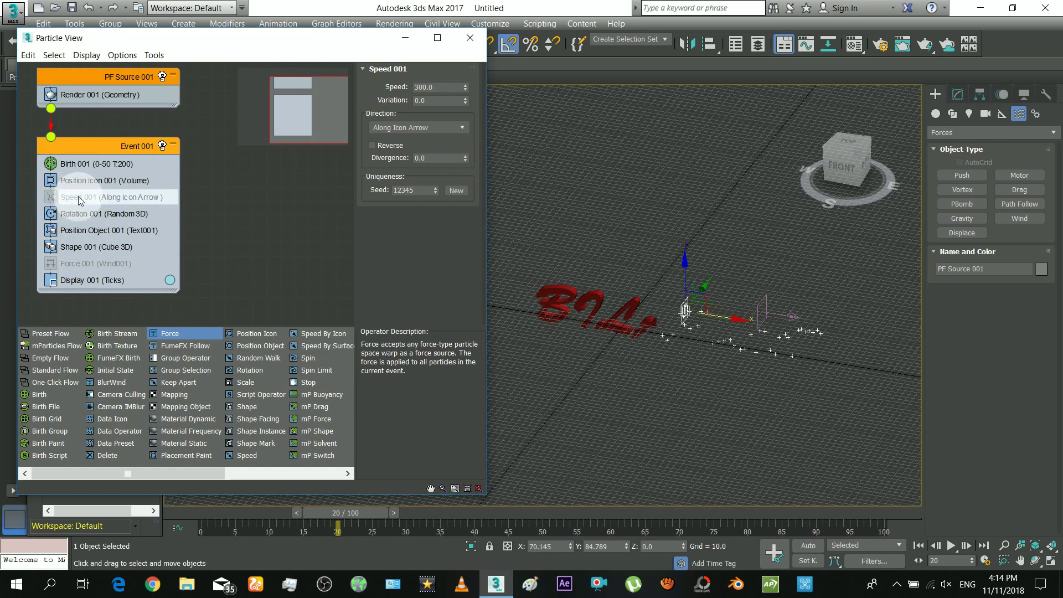
left_click_drag(338, 512, 350, 535)
left_click_drag(490, 527, 515, 526)
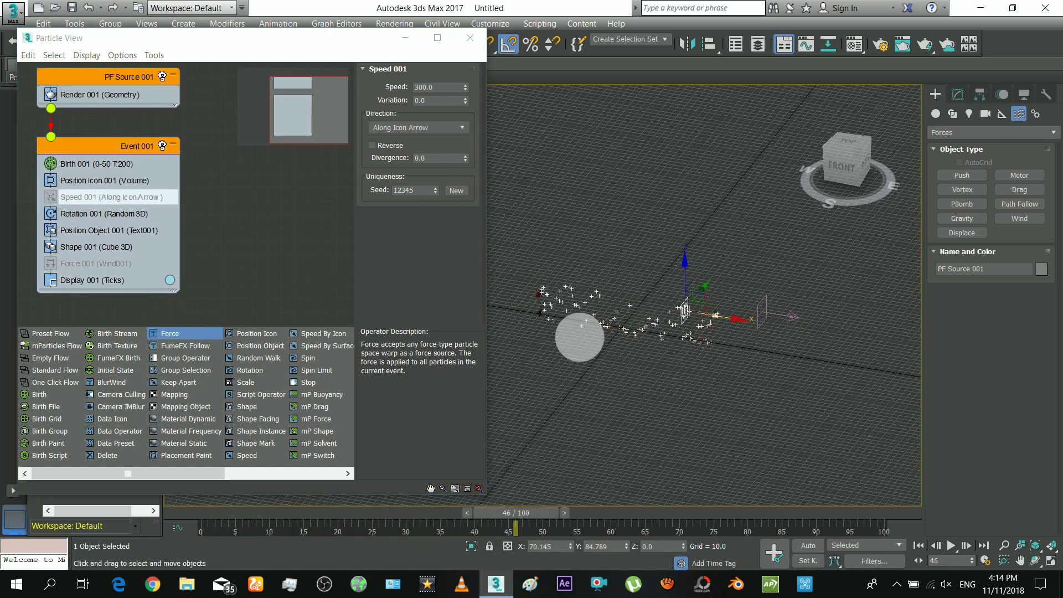
left_click(850, 170)
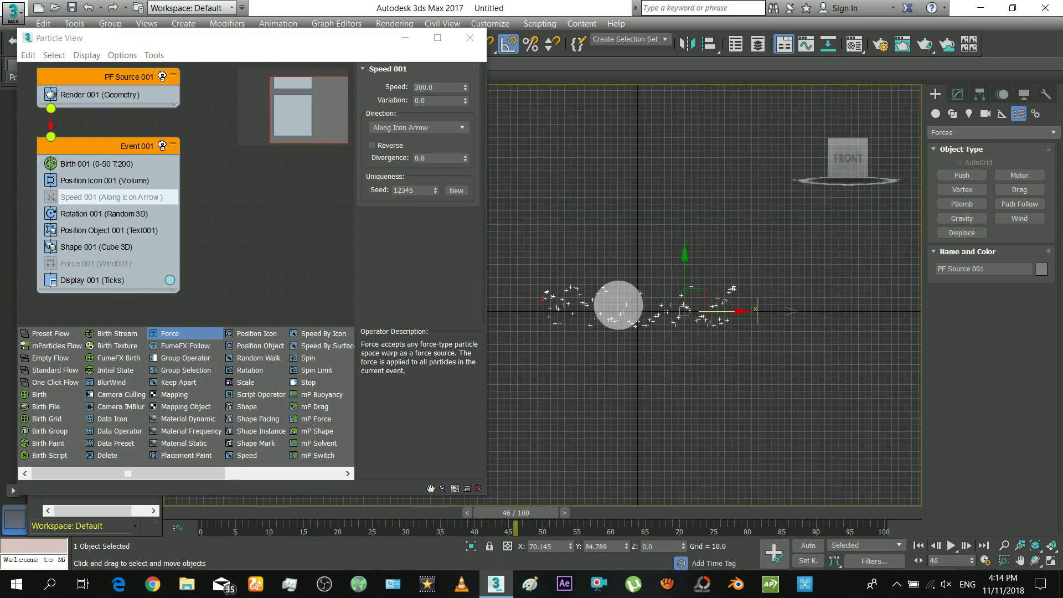
left_click(54, 263)
left_click(48, 265)
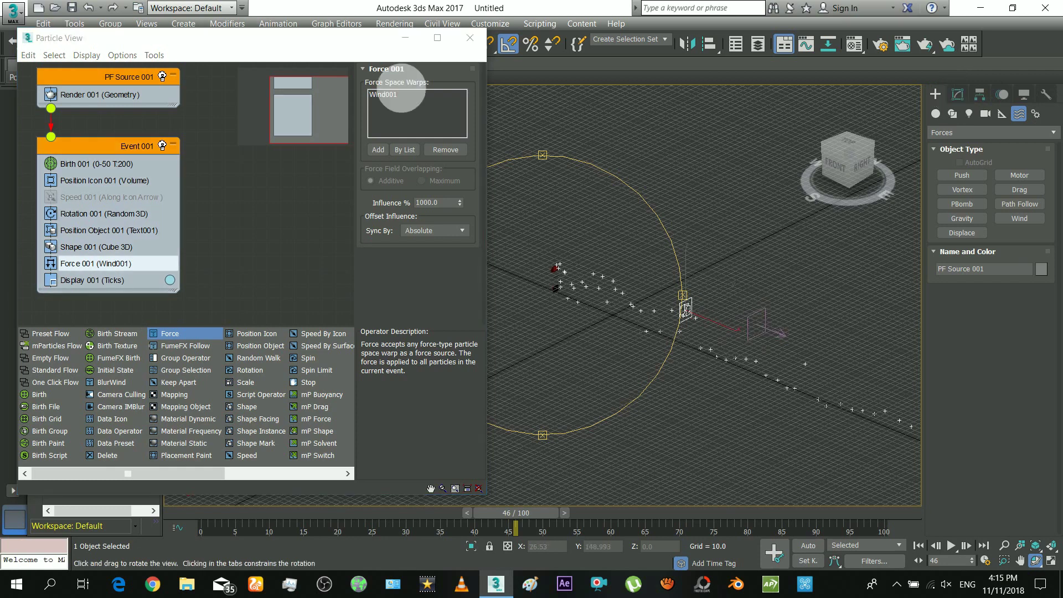
left_click_drag(390, 38, 382, 74)
Select Wind001 and set its Strength to 0.005
left_click(272, 45)
left_click(770, 330)
left_click(957, 94)
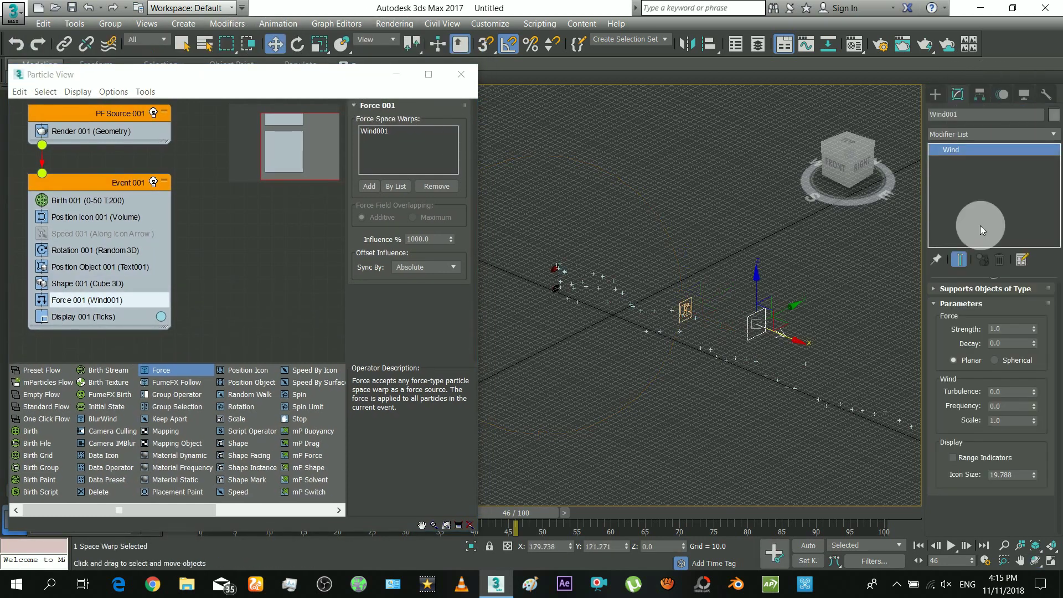
double_click(1009, 332)
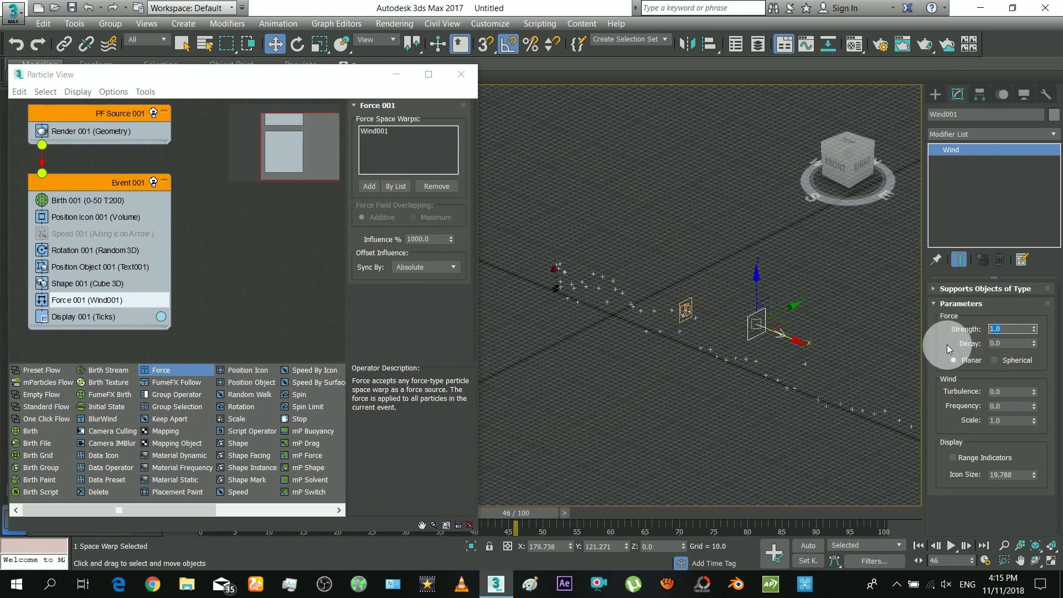
type(".005")
key("Return")
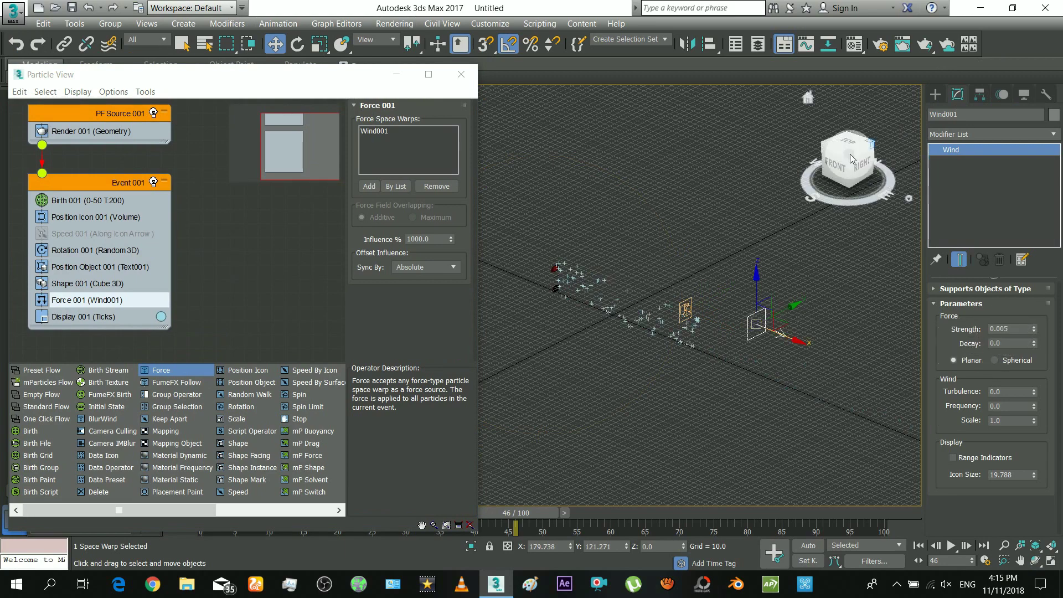
Switch to the Front view, hide the grid, and scrub to frame 12
left_click(841, 168)
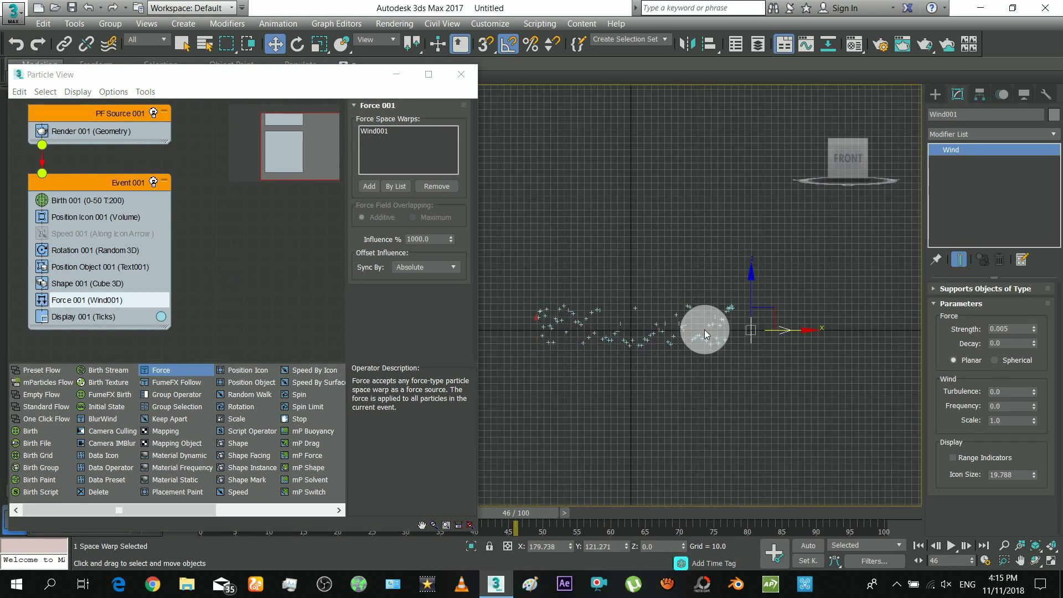
key("g")
middle_click_drag(644, 315, 666, 286)
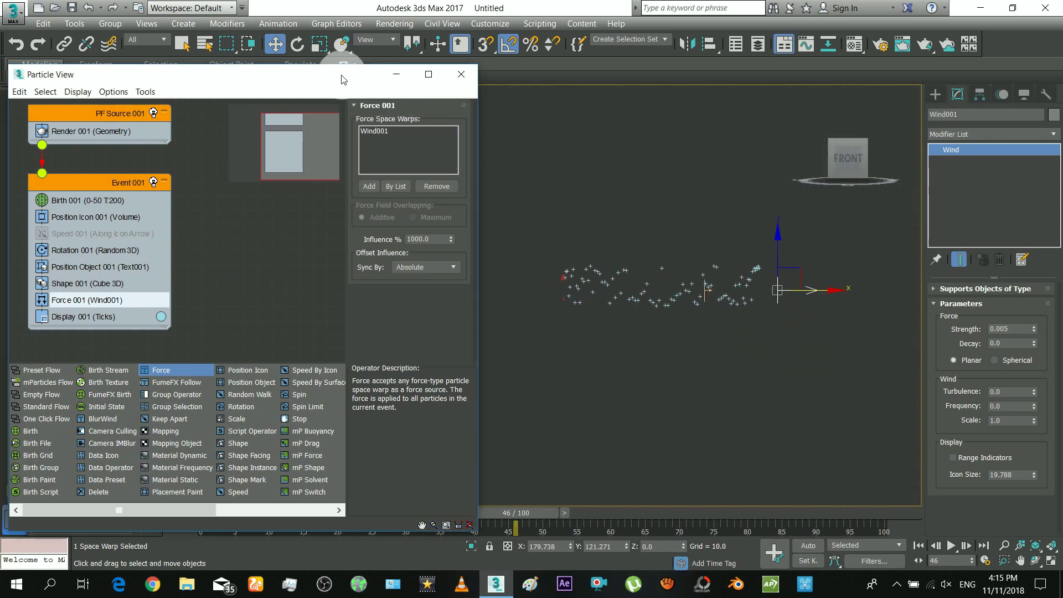
left_click_drag(341, 76, 337, 43)
left_click(196, 513)
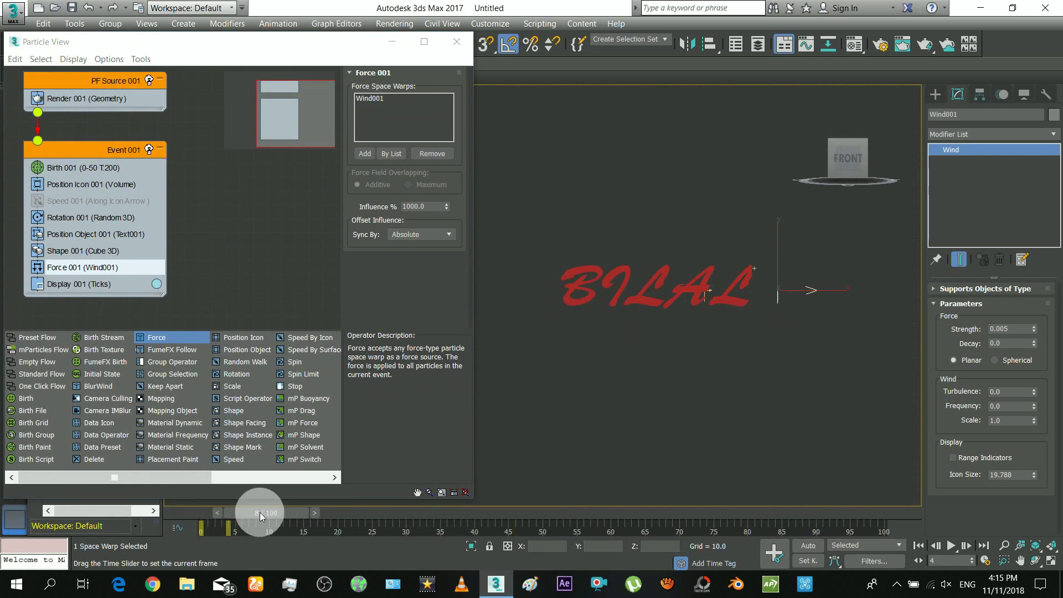
left_click_drag(260, 513, 284, 514)
Set Wind001's Turbulence 0.3, Frequency 1.5 and Scale 0.035
left_click(765, 287)
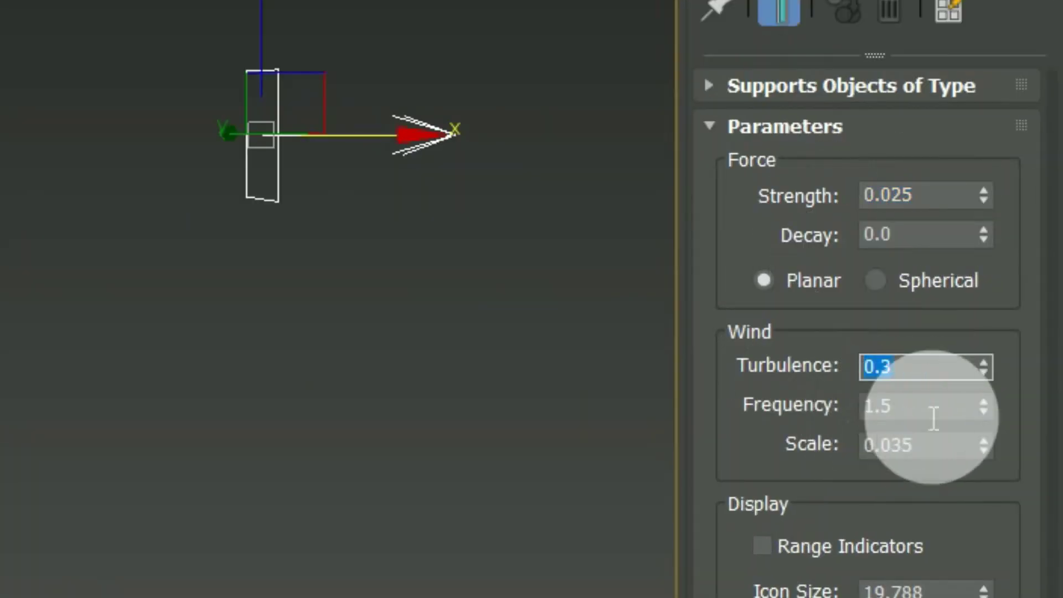
left_click_drag(933, 418, 814, 434)
left_click_drag(944, 468, 783, 465)
left_click(939, 89)
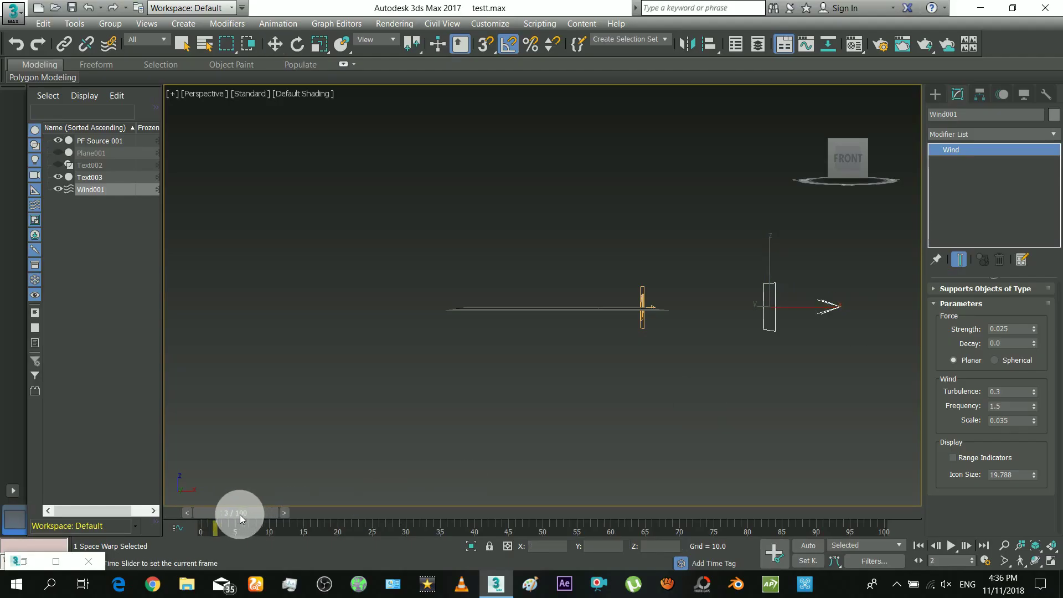
Scrub to frame 36, then select PF Source 001 through Text003 in Scene Explorer
left_click_drag(281, 513, 264, 524)
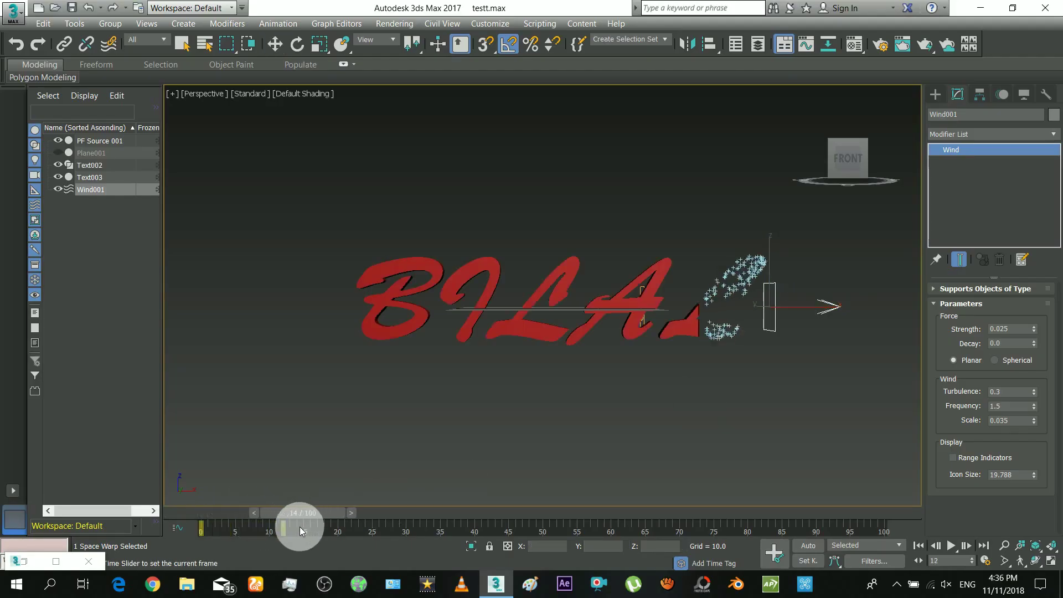
left_click_drag(319, 524, 448, 524)
key("w")
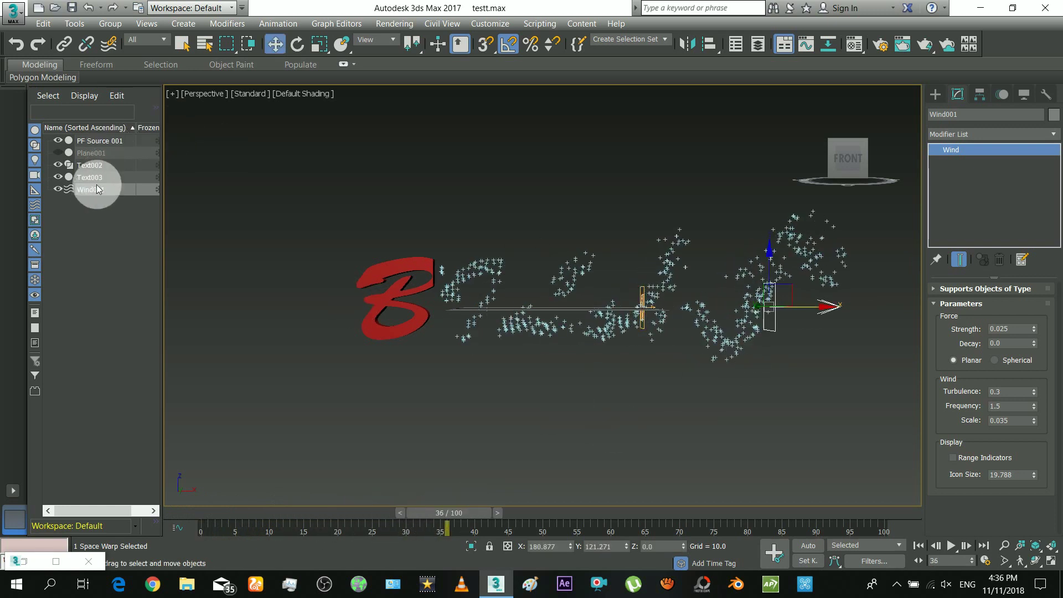
left_click(103, 141)
left_click(95, 178, "shift")
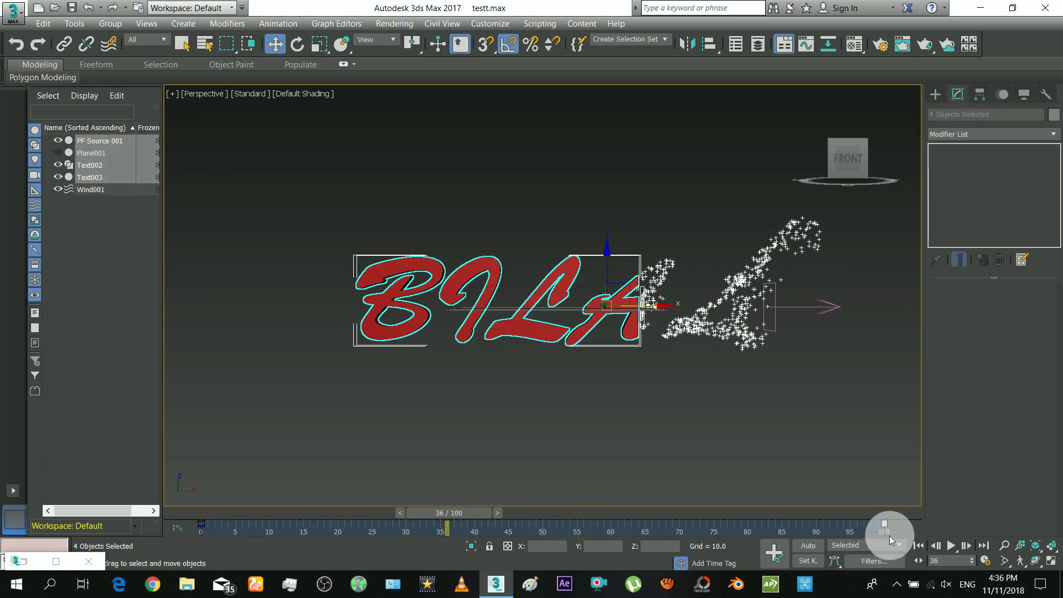
Set Birth 001 Emit Stop to 100 and scrub the dissolve to frame 44
left_click(30, 563)
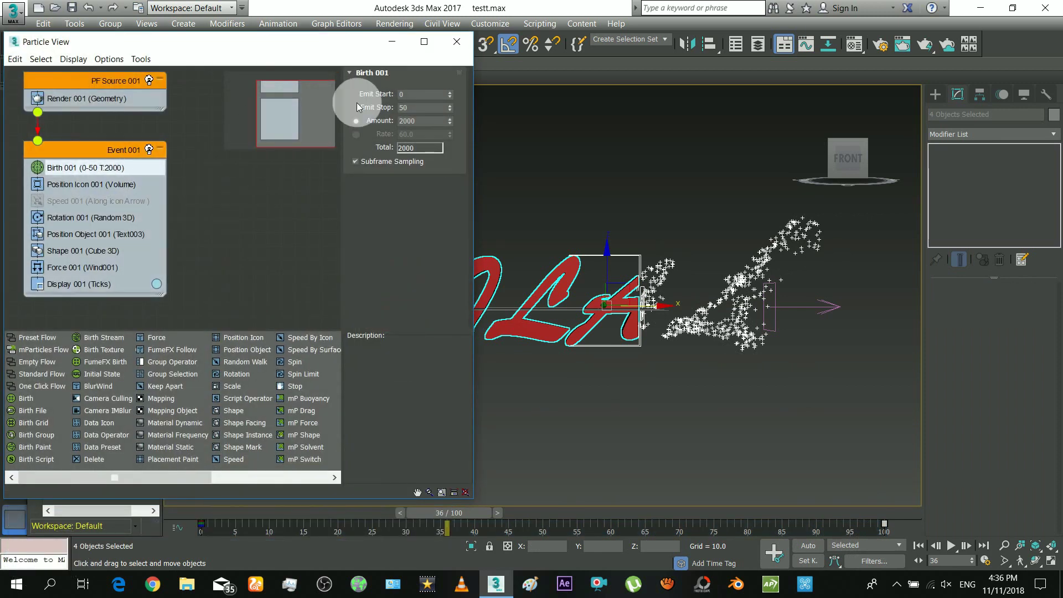
double_click(413, 108)
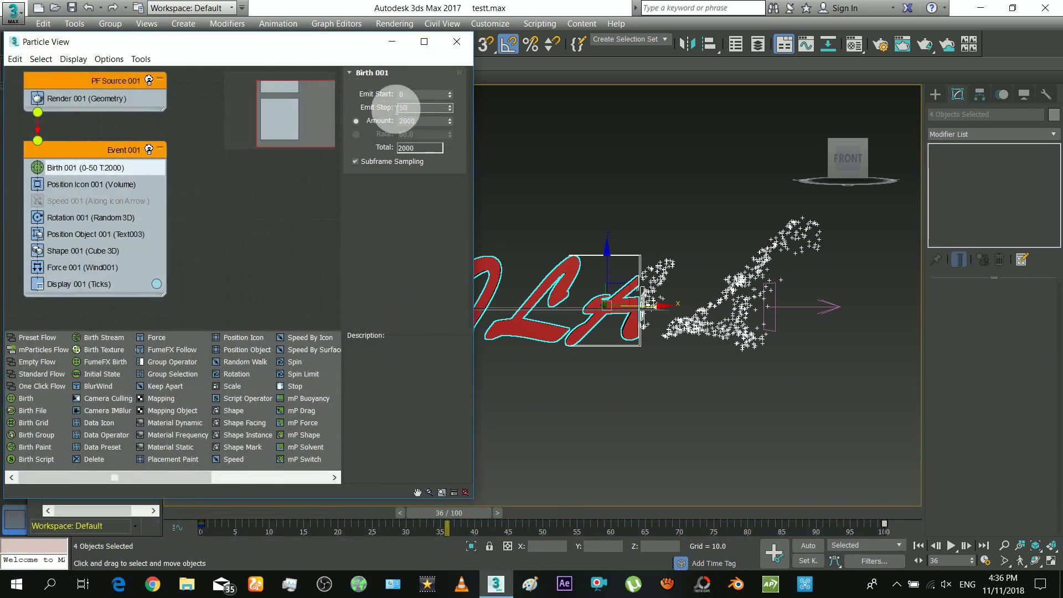
type("100")
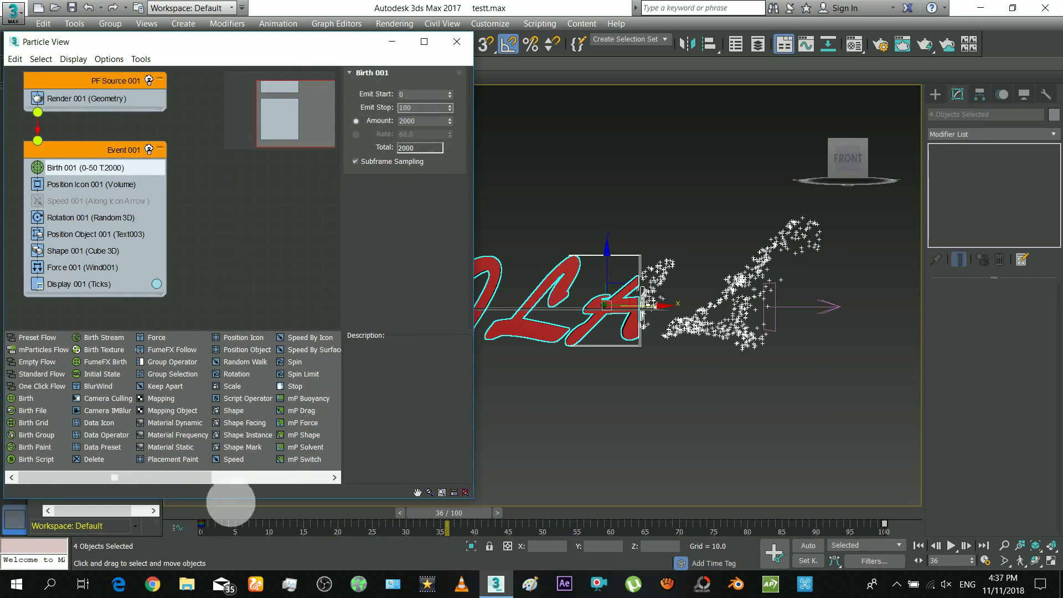
left_click(226, 510)
left_click(392, 41)
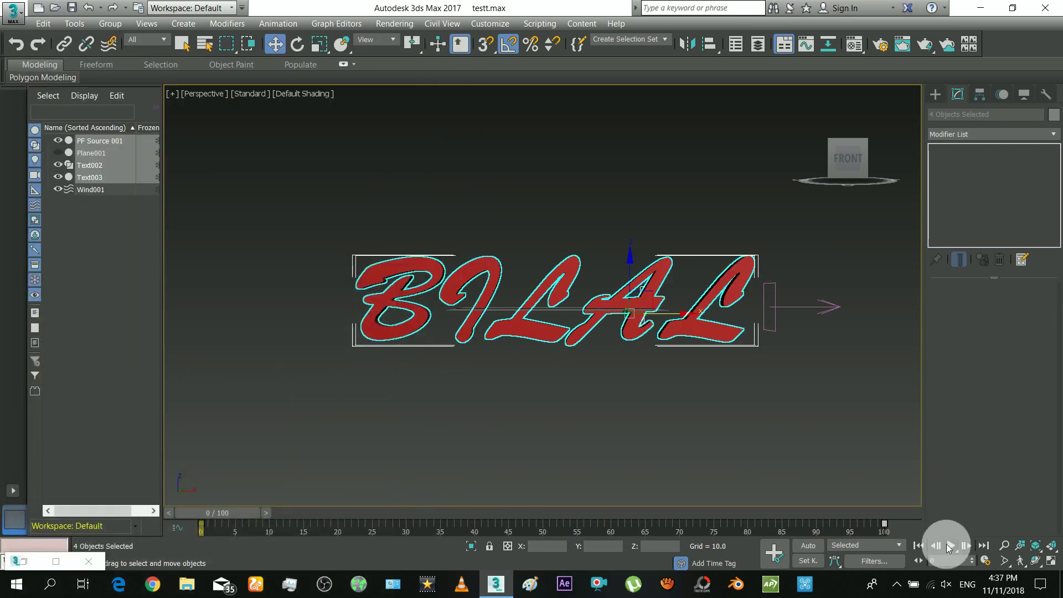
left_click_drag(206, 518, 639, 529)
Set the animation End Time to 200 frames in Time Configuration
key("w")
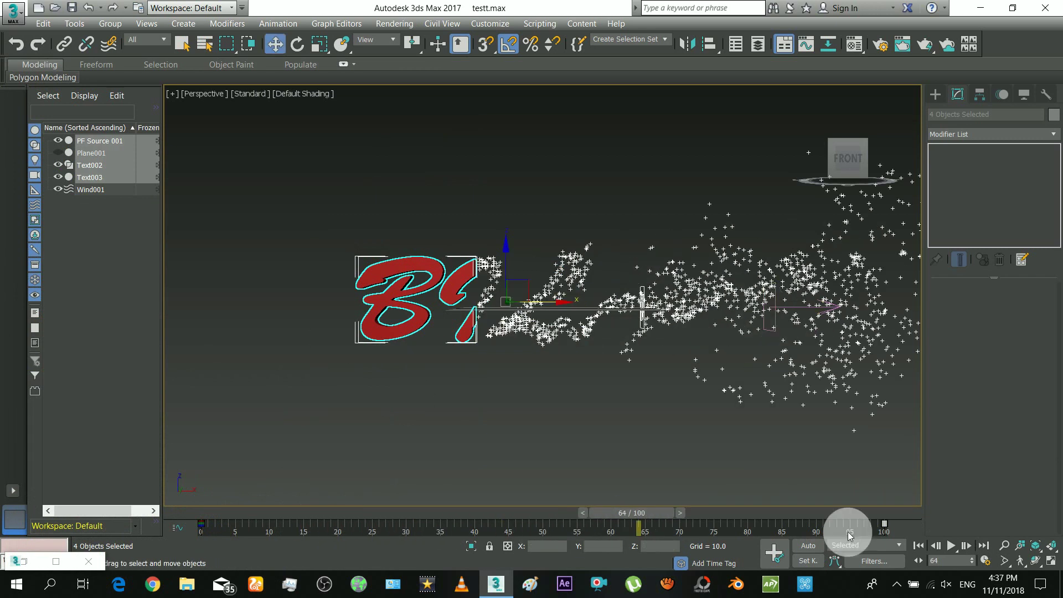
left_click(985, 560)
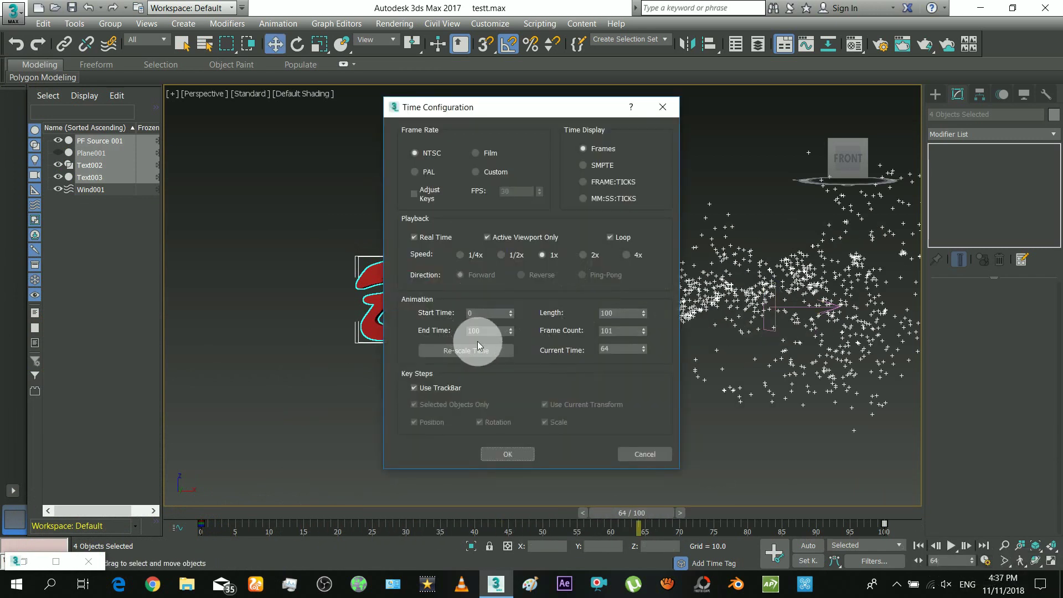
left_click_drag(482, 331, 447, 328)
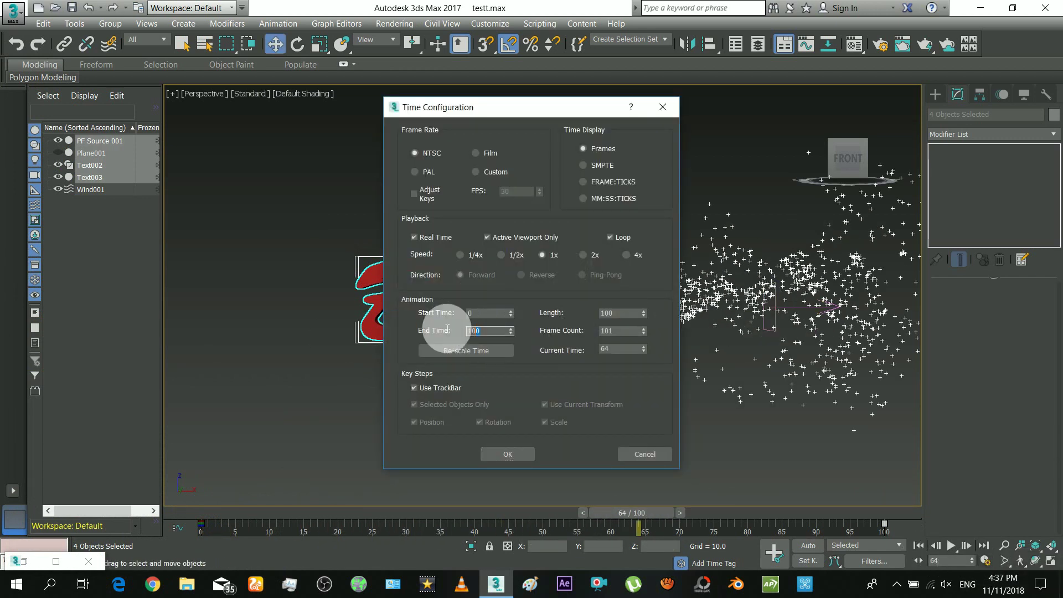
left_click(510, 453)
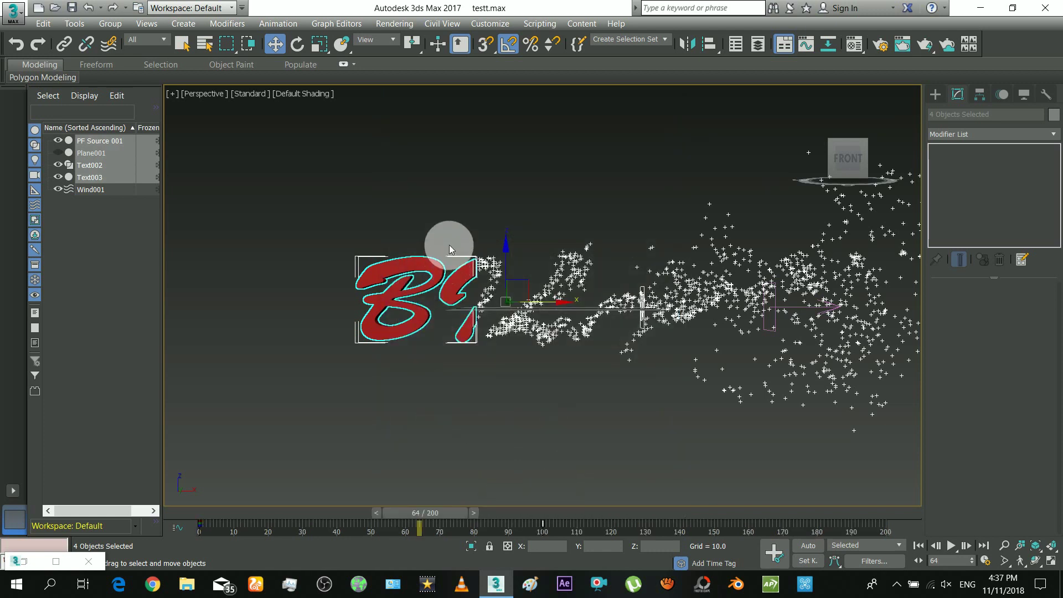
key("shift+v")
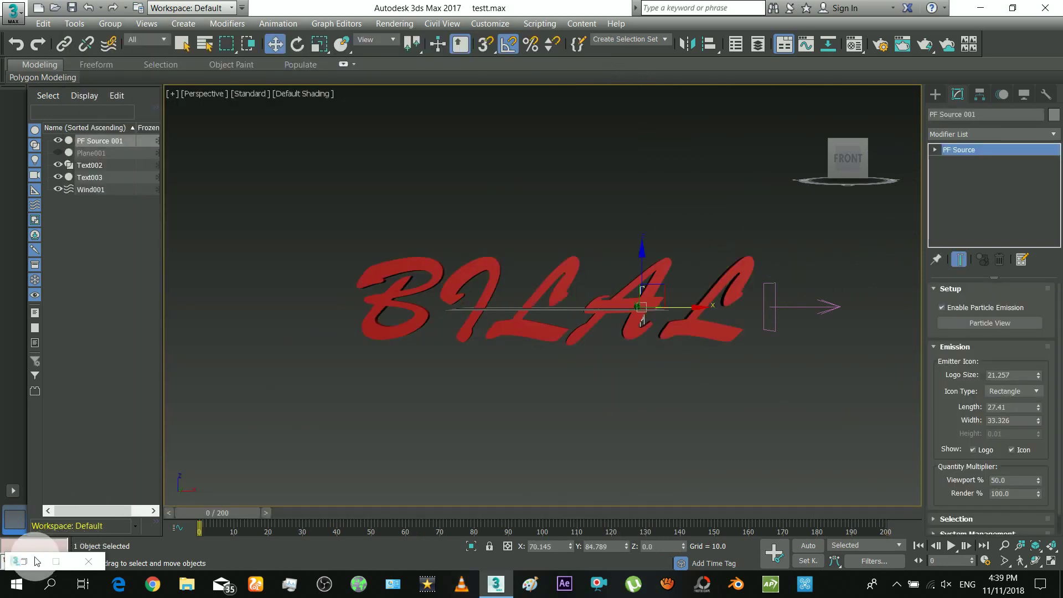
Display the particles as Geometry and set the Shape 001 cube size to 1.0
left_click(36, 561)
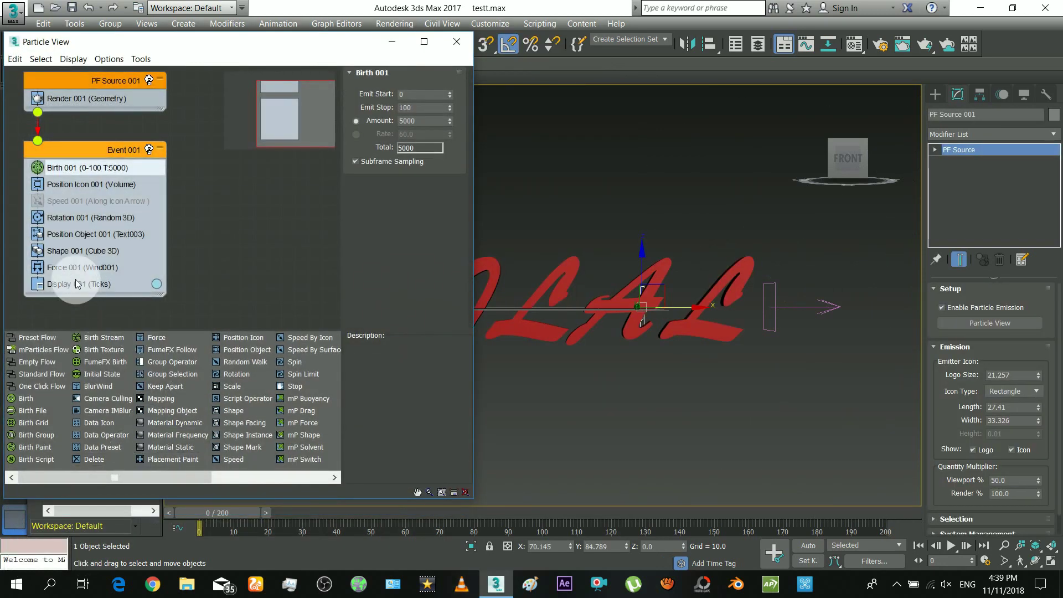
left_click(78, 284)
left_click(404, 92)
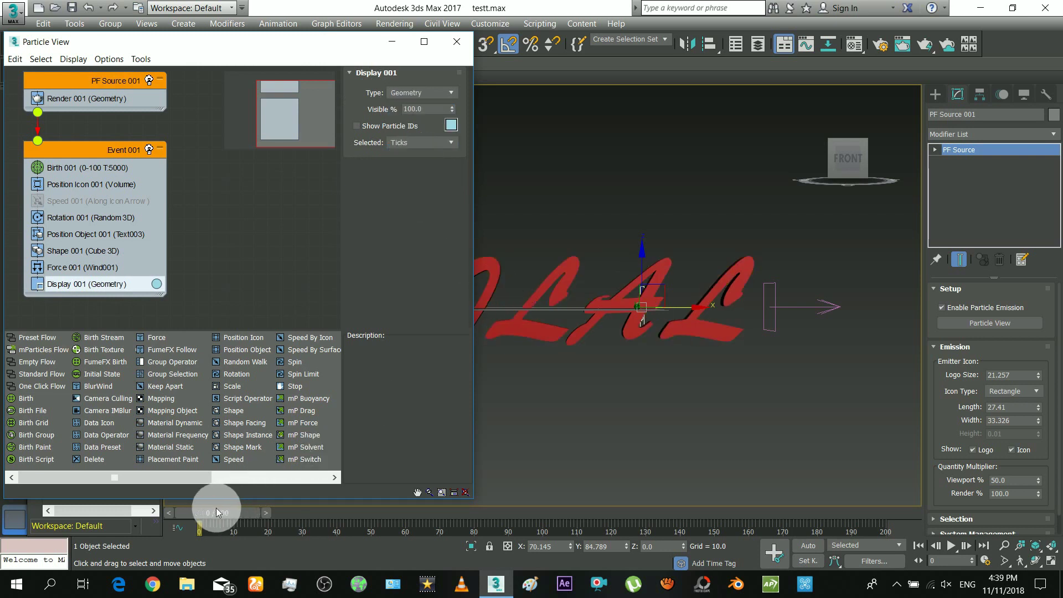
left_click_drag(216, 508, 266, 516)
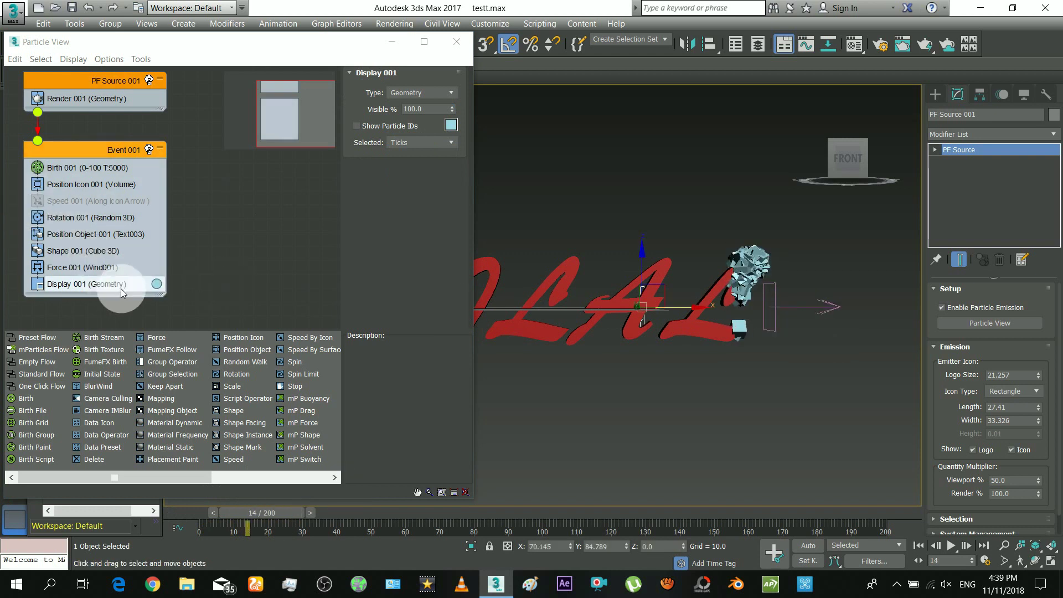
left_click(76, 256)
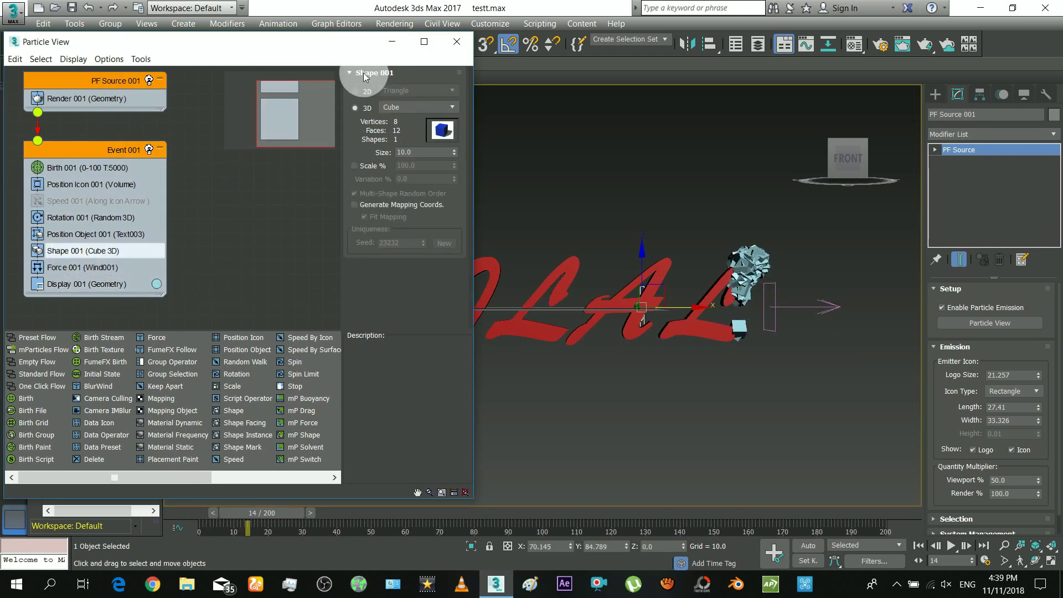
left_click_drag(423, 155, 381, 160)
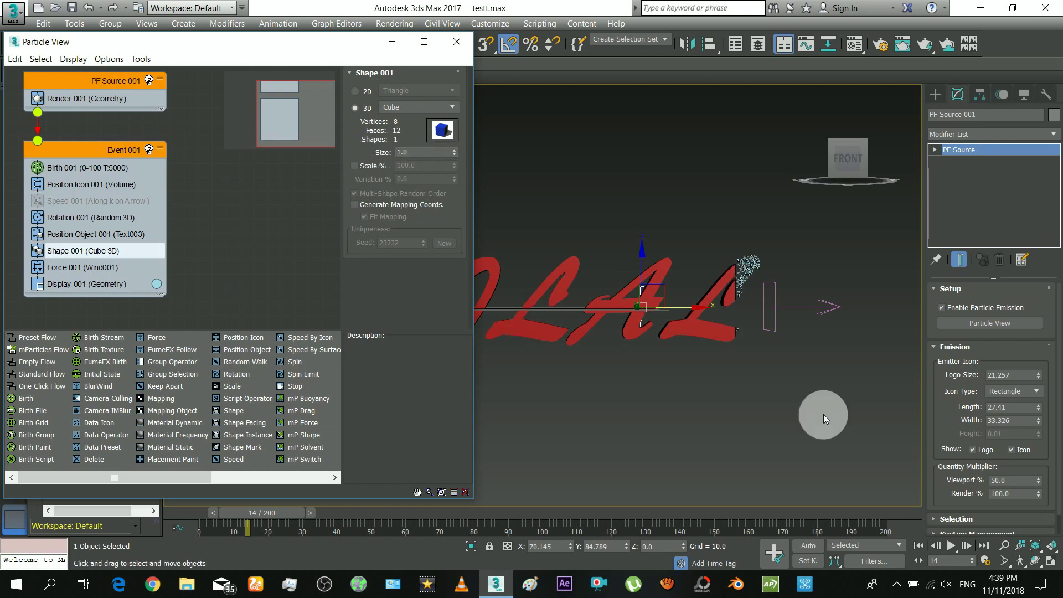
Eyedrop Text002's red into the Display 001 particle colour
left_click(689, 325)
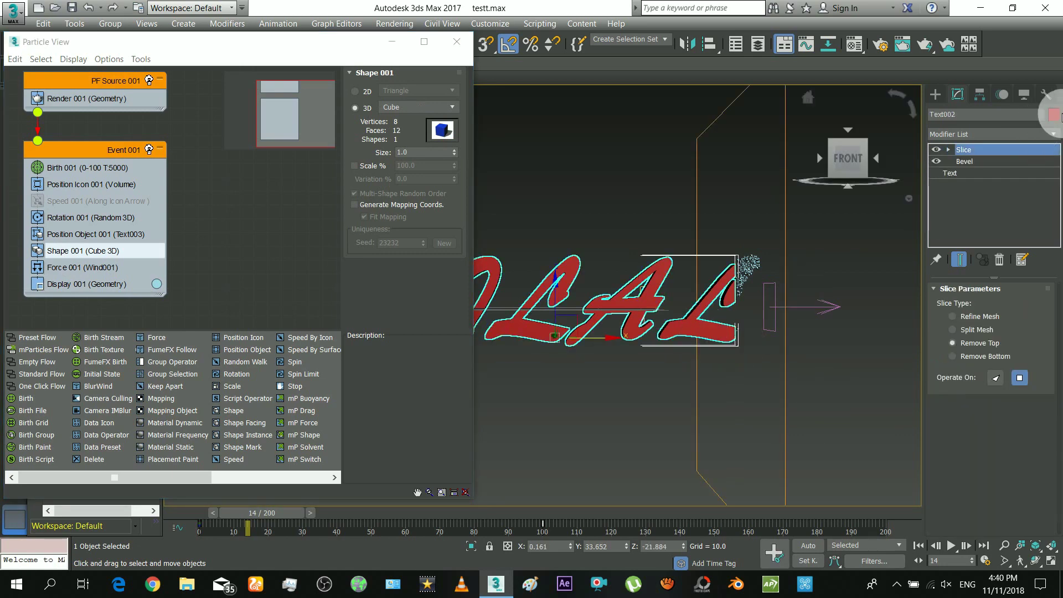
left_click(158, 285)
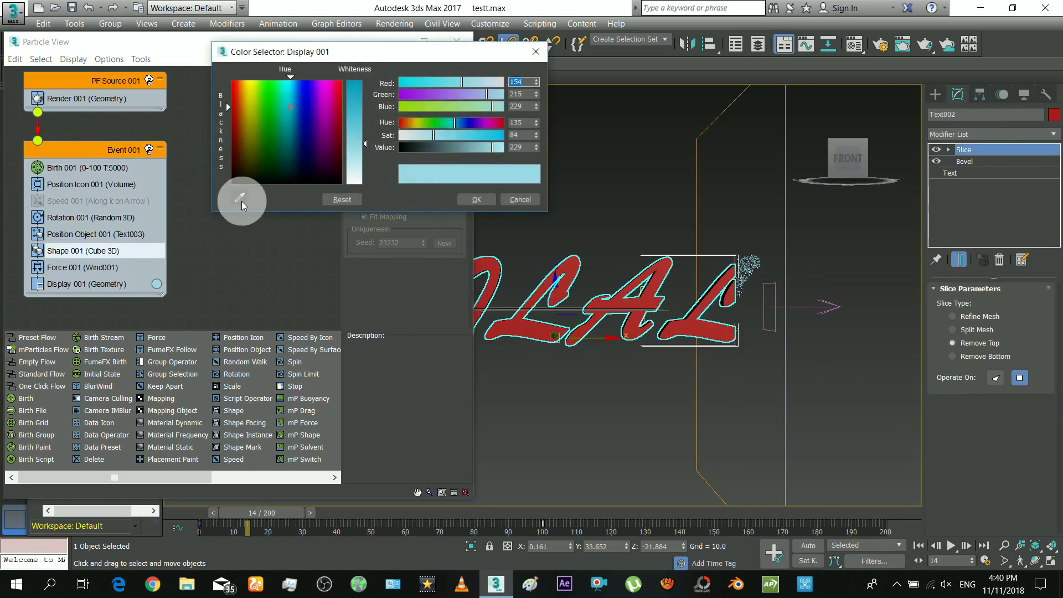
left_click(1054, 114)
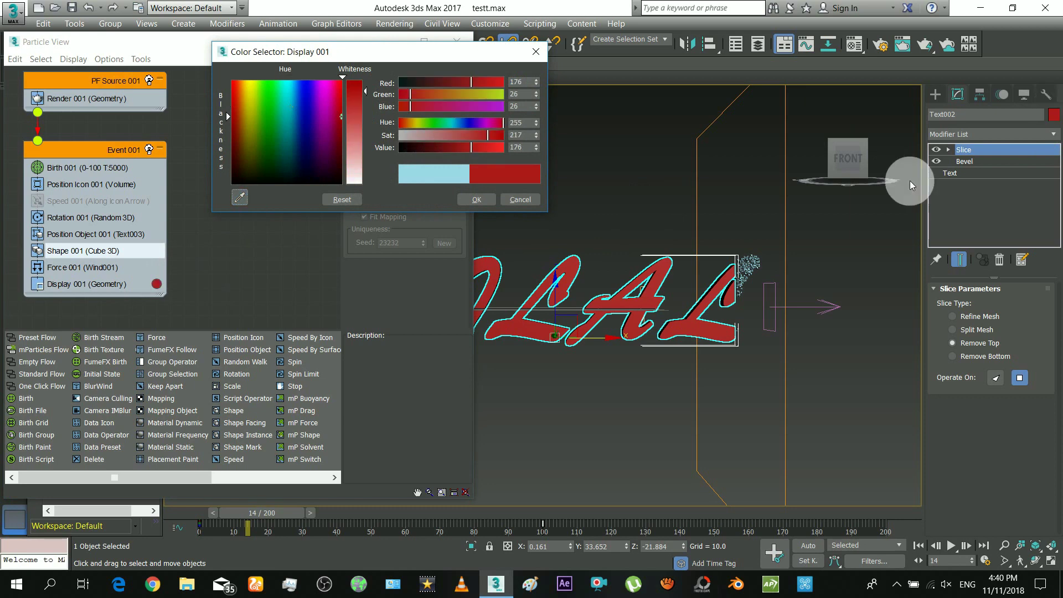
left_click(471, 200)
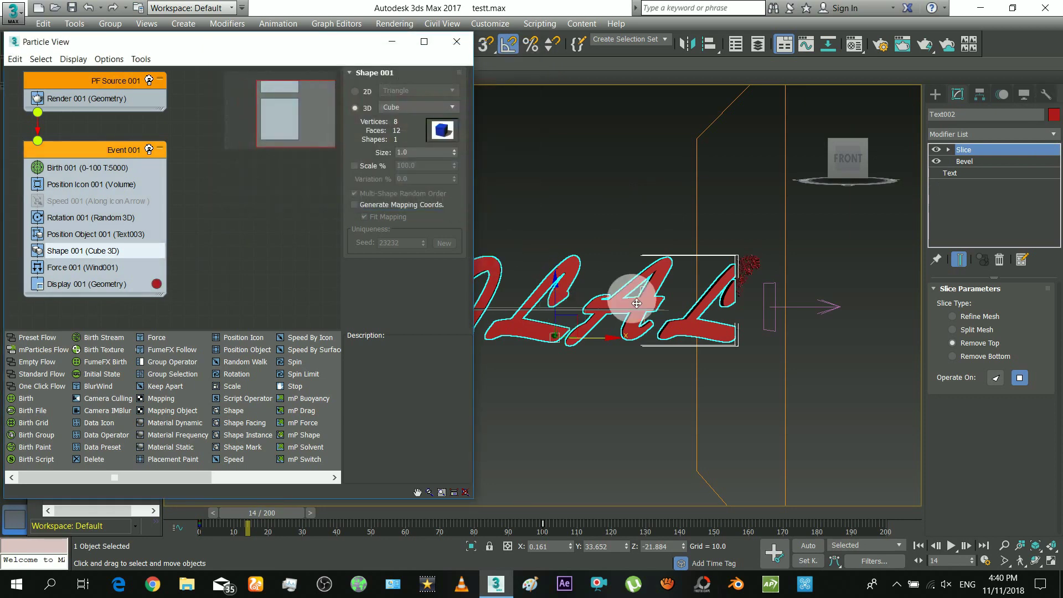
left_click(534, 157)
left_click(392, 41)
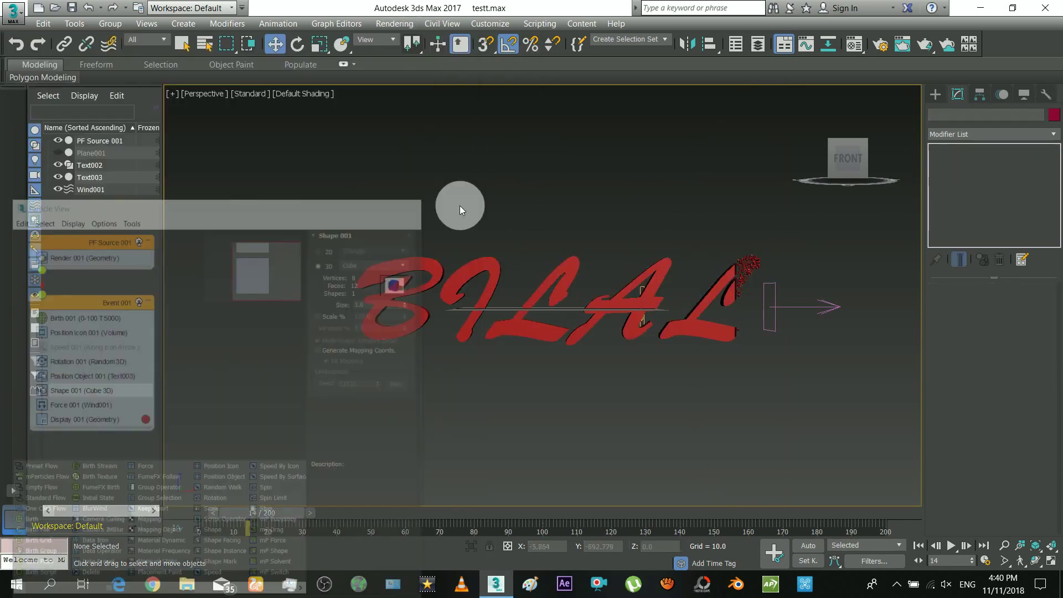
Scrub past frame 60 and render the viewport preview
left_click_drag(261, 513, 324, 525)
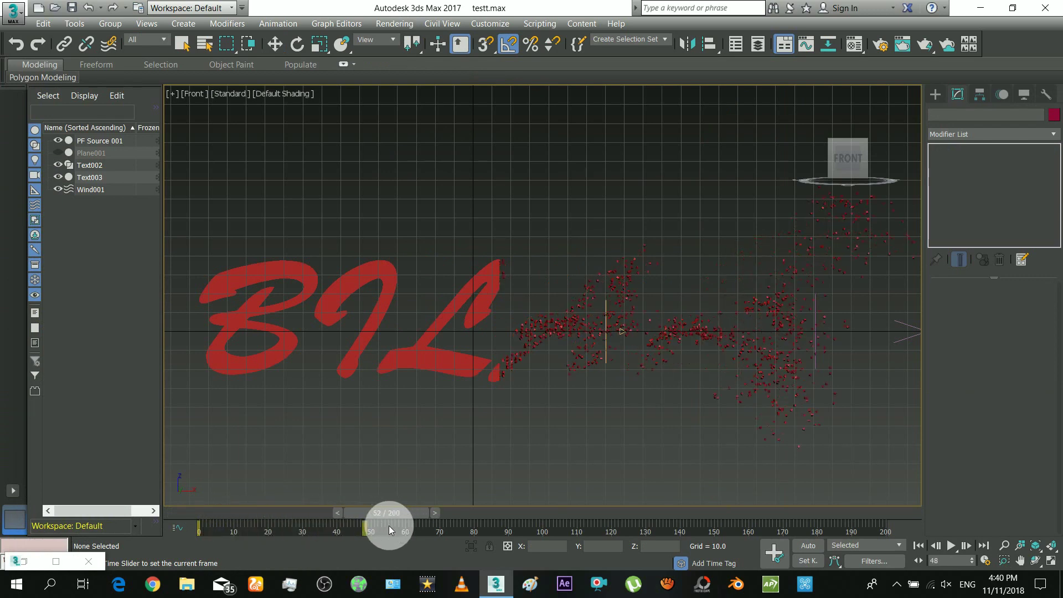
left_click_drag(390, 526, 421, 528)
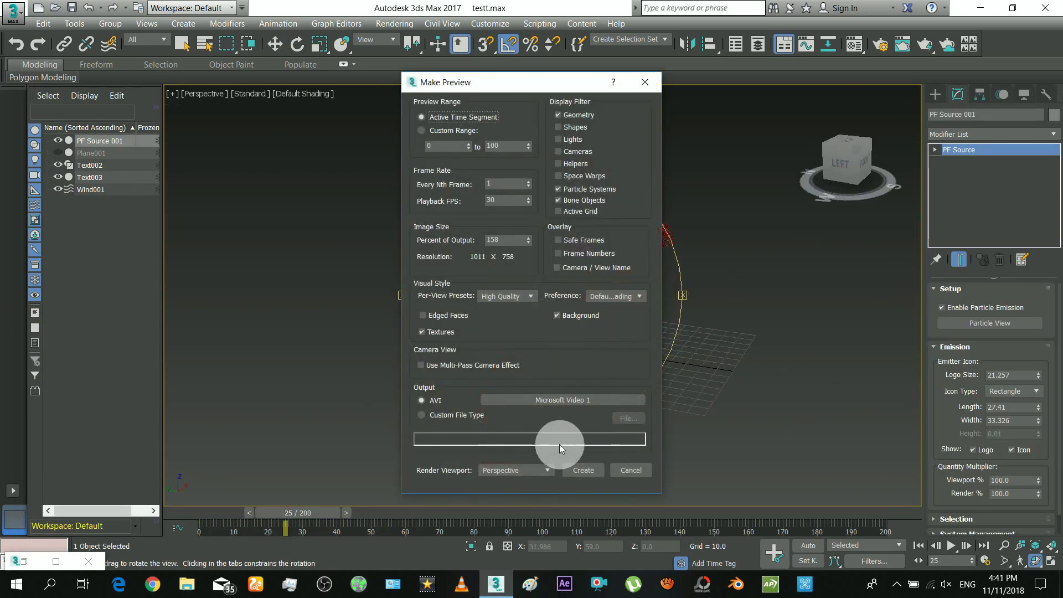
left_click(578, 470)
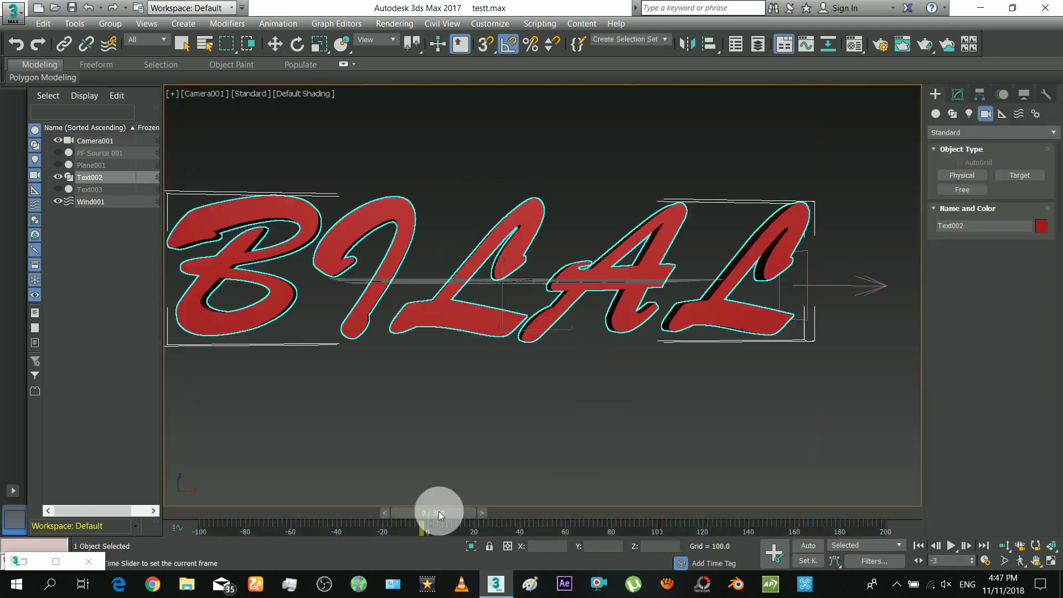
Play the Camera001 view of the animation starting from frame -45
left_click_drag(432, 510, 954, 550)
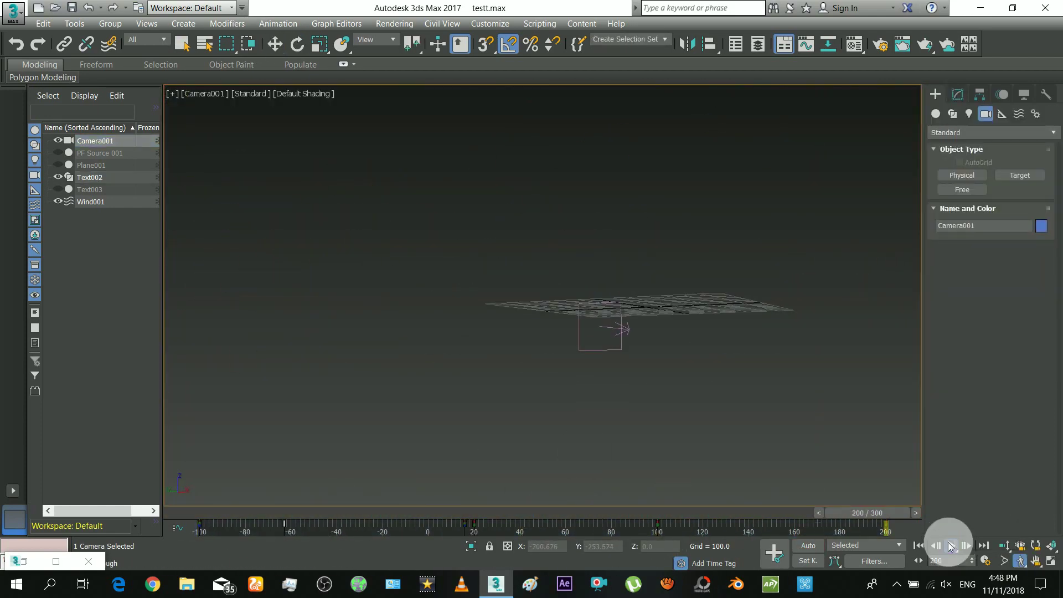
left_click(952, 546)
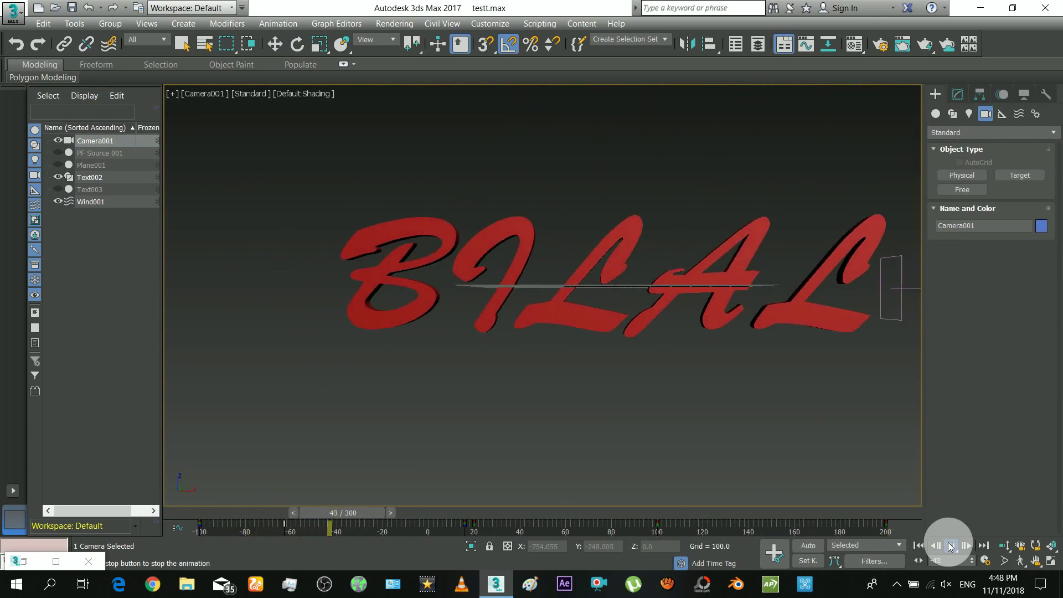